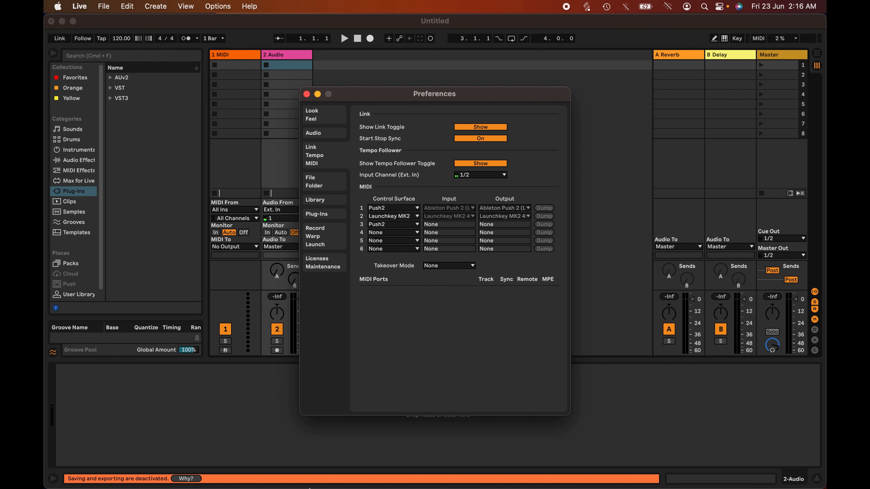
# - Turn on Link in both open Live sets, starting with the one that has two audio tracks
pyautogui.click(317, 475)
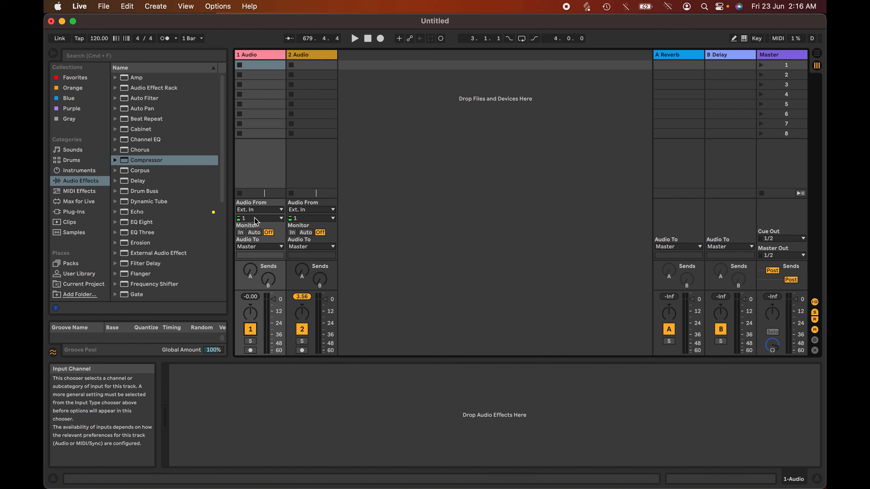
pyautogui.click(61, 39)
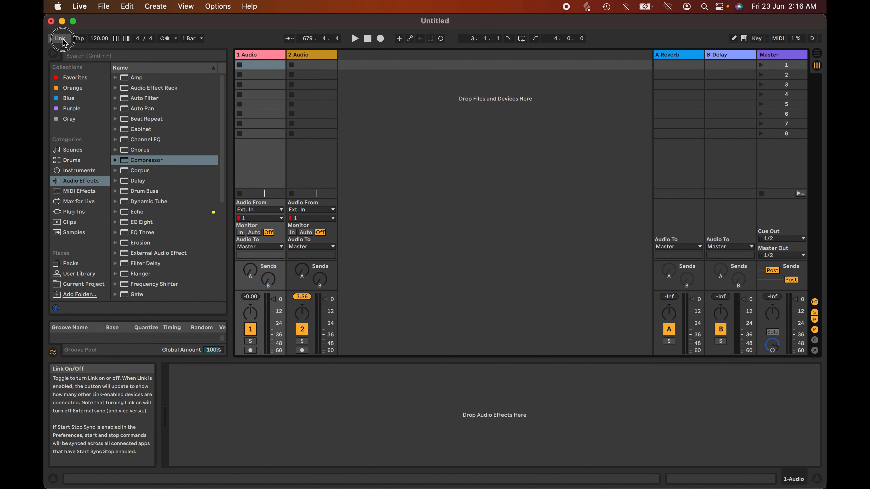
pyautogui.moveTo(413, 467)
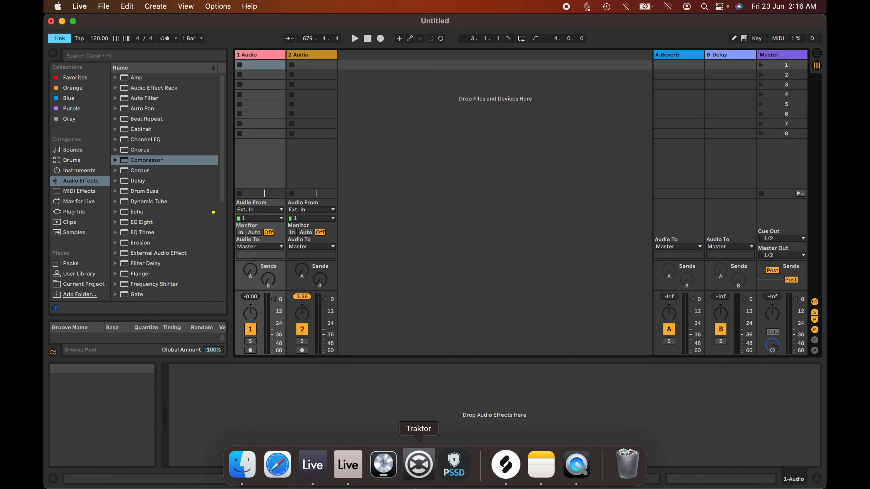
pyautogui.click(344, 466)
pyautogui.press('Escape')
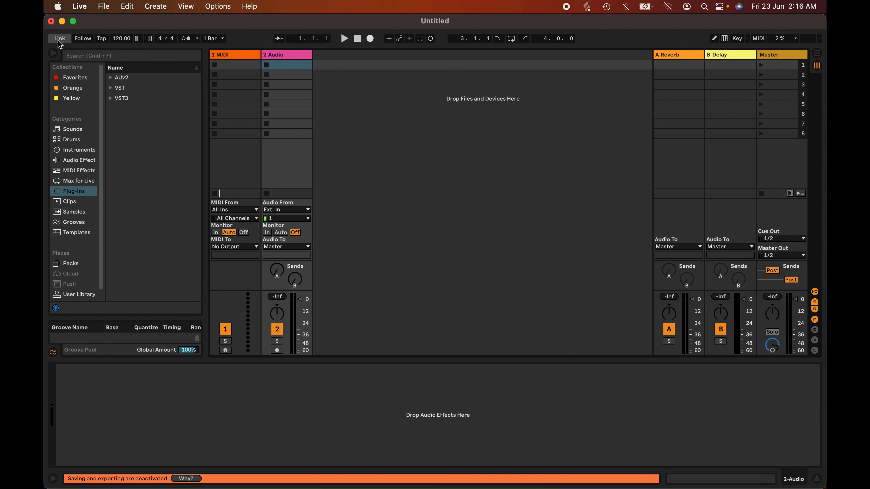
pyautogui.click(65, 40)
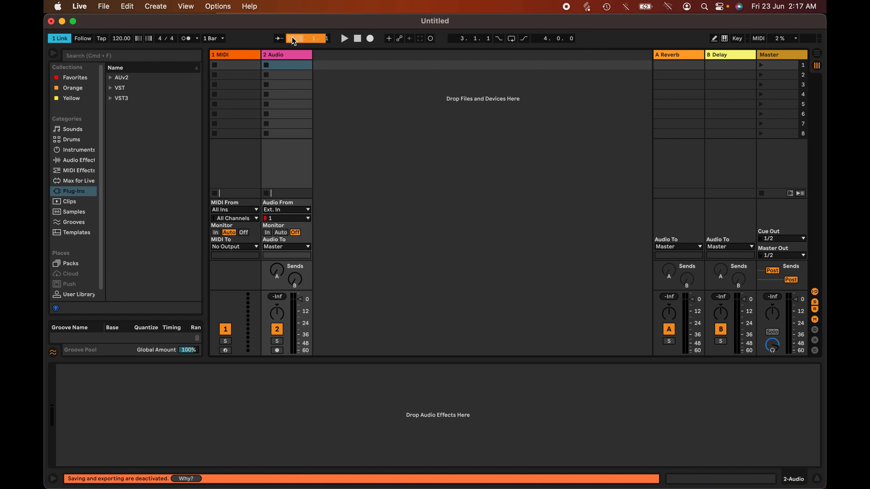
# - Start playback, check the transport in the other linked Live set, and view the Start Stop Sync preference
pyautogui.click(345, 39)
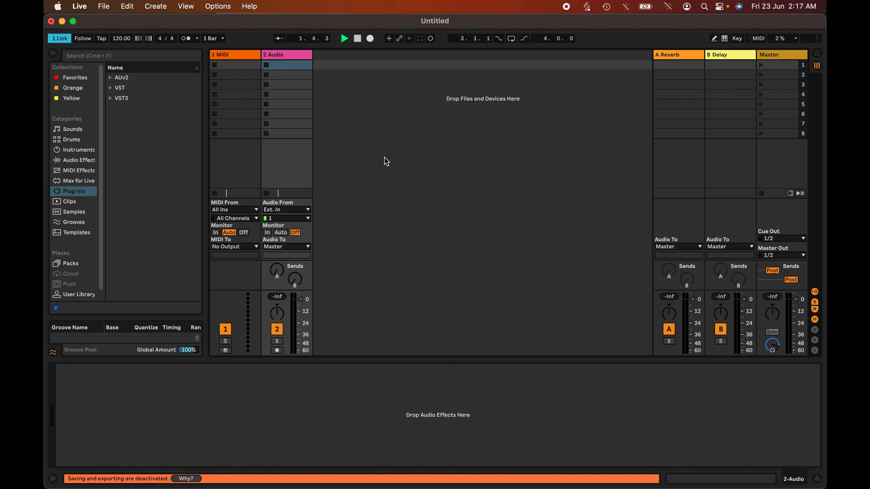
pyautogui.click(321, 475)
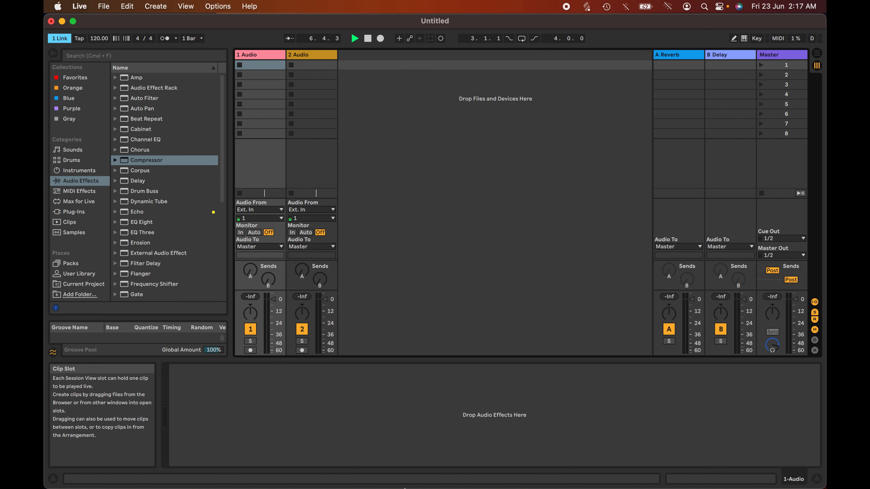
pyautogui.click(352, 471)
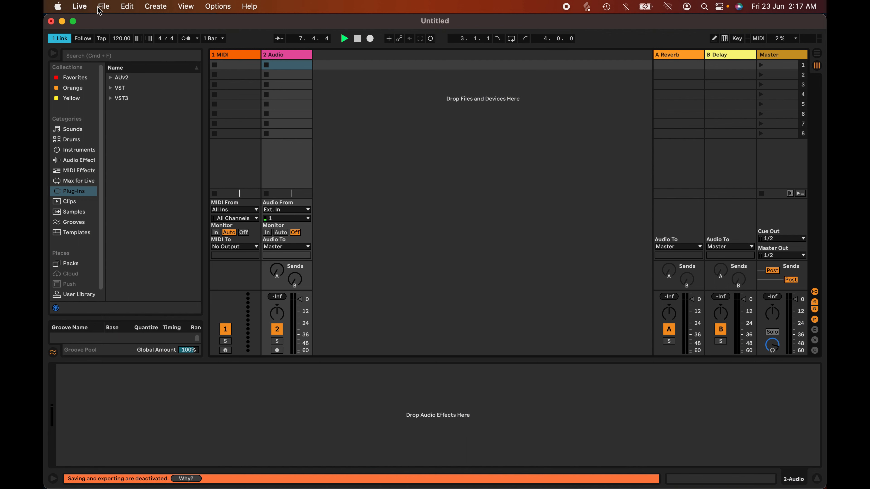
pyautogui.click(80, 7)
pyautogui.click(89, 37)
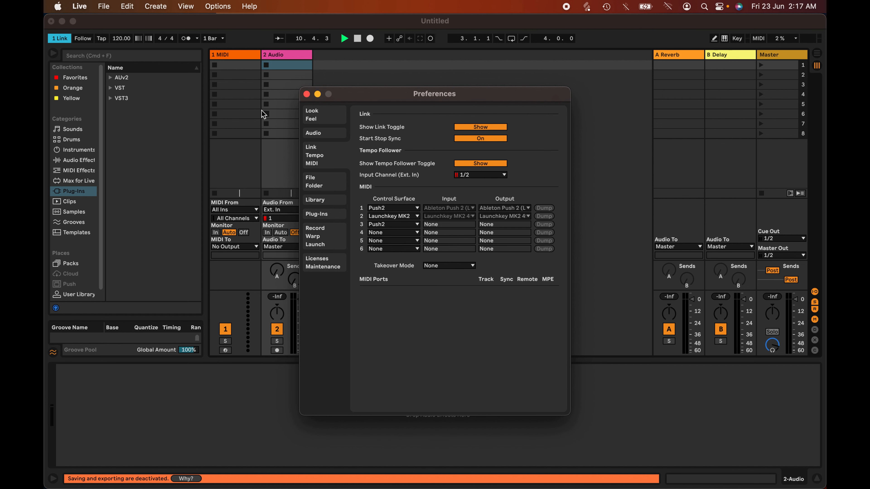
pyautogui.click(307, 94)
# - Turn off Link in both Live sets and close the set with the two audio tracks
pyautogui.click(65, 36)
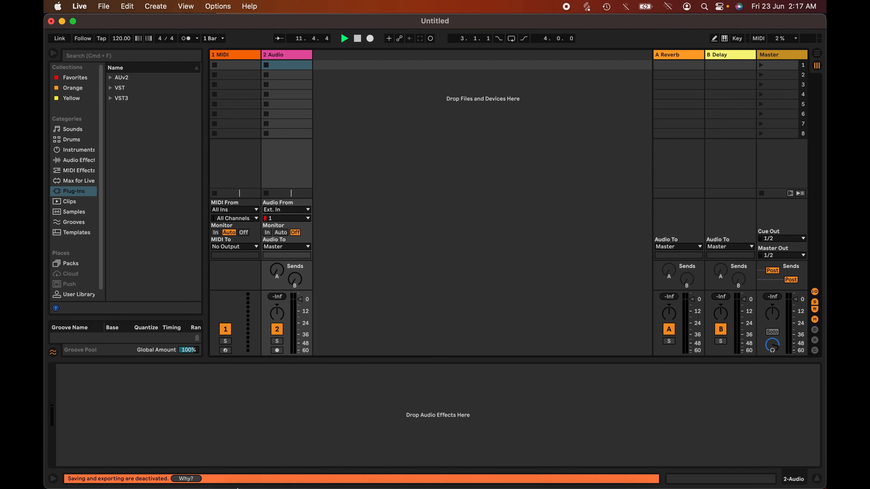
pyautogui.click(313, 476)
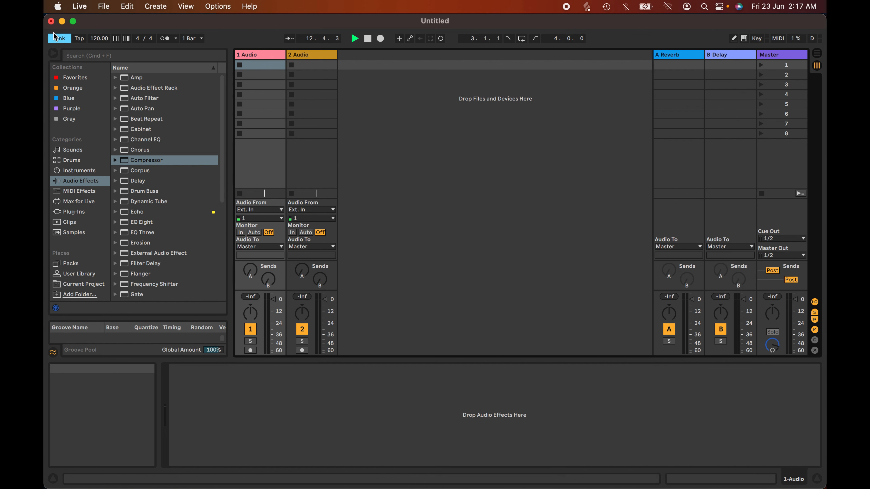
pyautogui.click(58, 39)
pyautogui.click(51, 21)
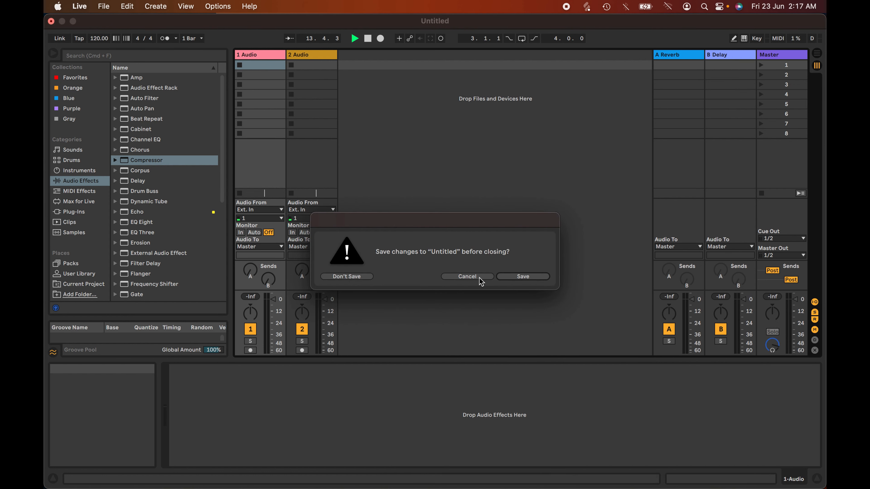
pyautogui.click(346, 277)
pyautogui.click(523, 277)
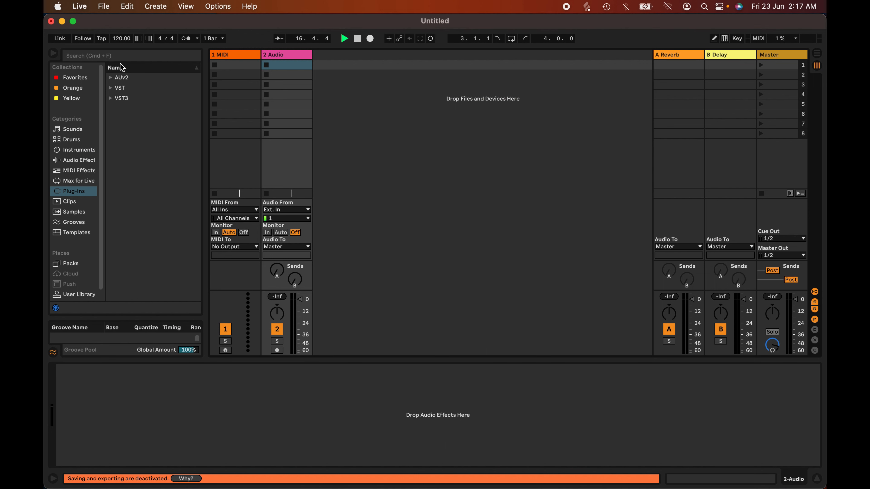
# - View the Tempo Follower preferences, turn on Follow for the external input, and adjust the tempo to 128.66
pyautogui.click(80, 6)
pyautogui.click(99, 38)
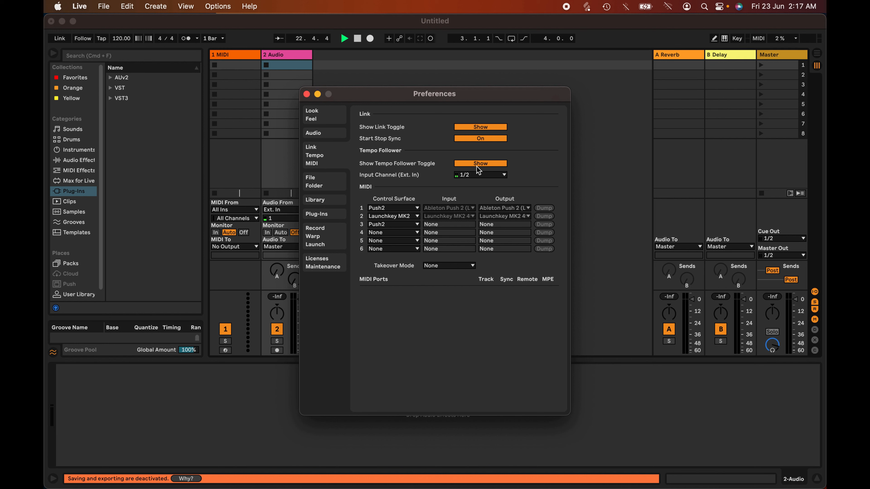
pyautogui.click(84, 38)
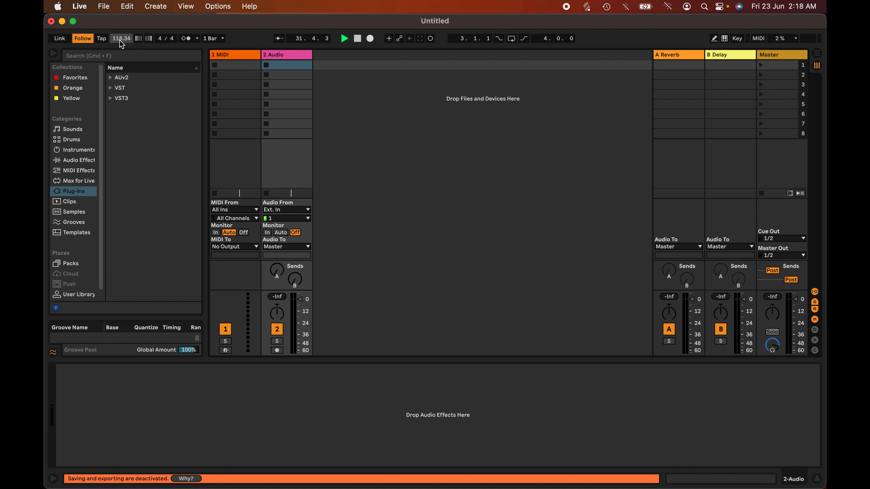
pyautogui.moveTo(122, 42); pyautogui.dragTo(123, 31)
pyautogui.moveTo(122, 39); pyautogui.dragTo(122, 40)
# - Reopen the preferences and examine the input channel options for the Tempo Follower
pyautogui.click(102, 6)
pyautogui.moveTo(81, 5)
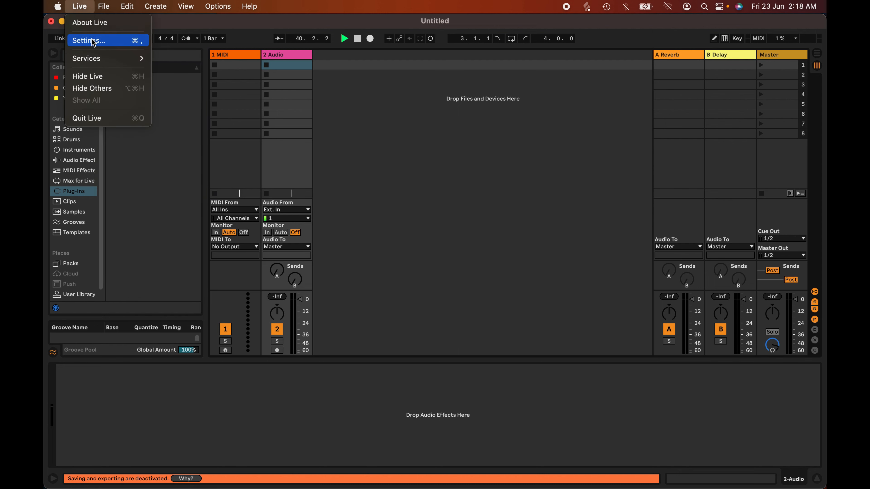
pyautogui.click(90, 40)
pyautogui.click(479, 174)
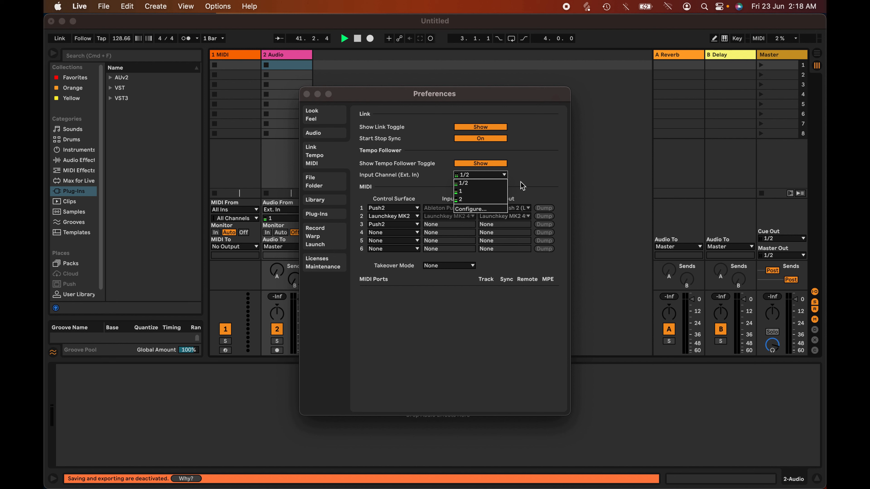
pyautogui.click(529, 176)
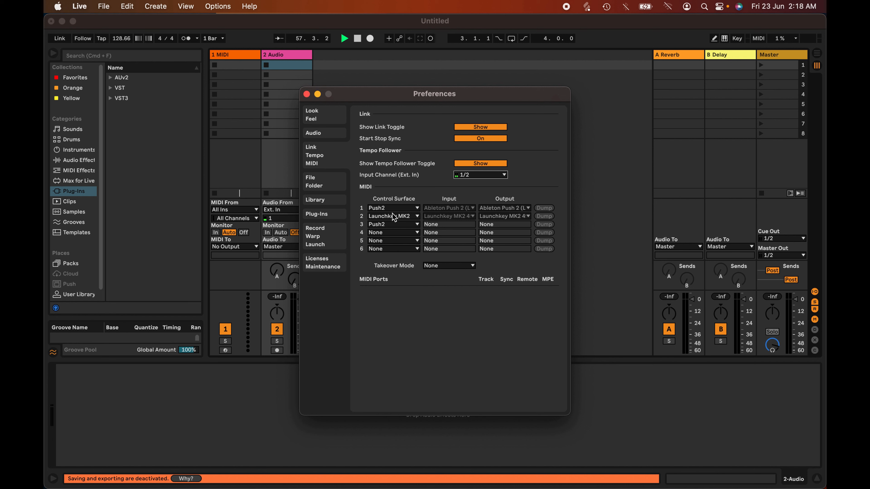
# - Examine the control surfaces available for MIDI slot 4 and the Takeover Mode options
pyautogui.click(396, 233)
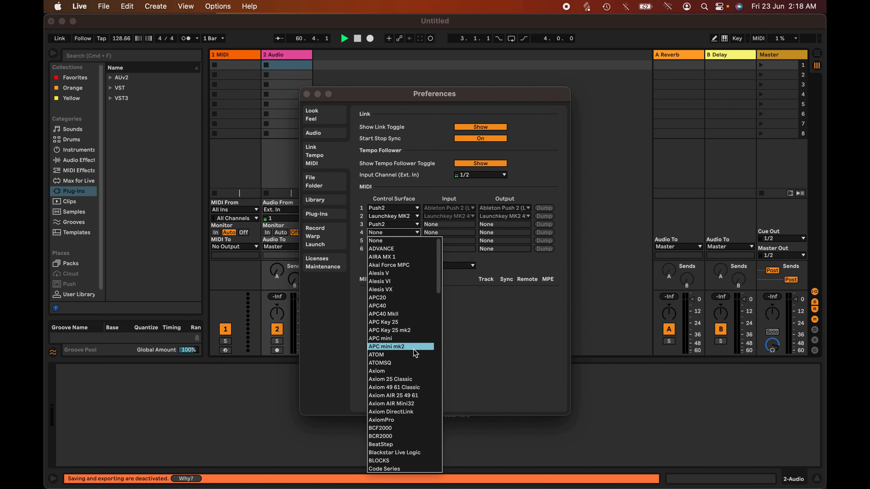
pyautogui.moveTo(440, 291); pyautogui.dragTo(440, 268)
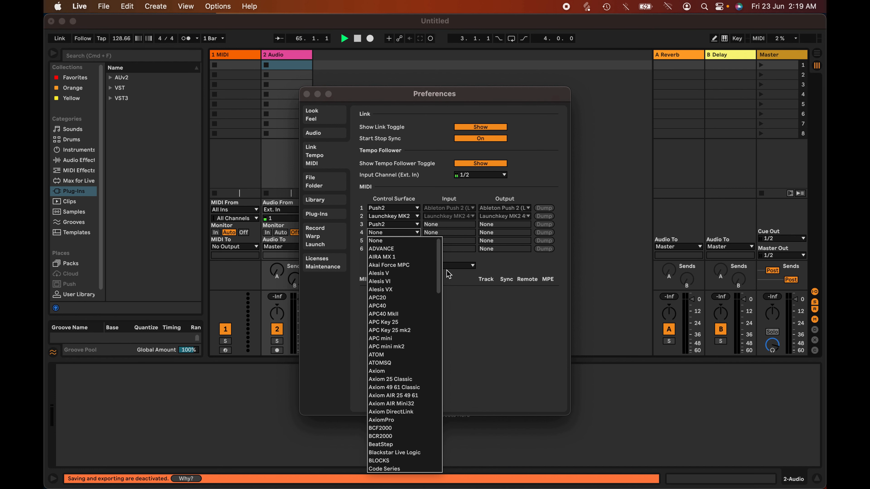
pyautogui.click(460, 274)
pyautogui.click(463, 265)
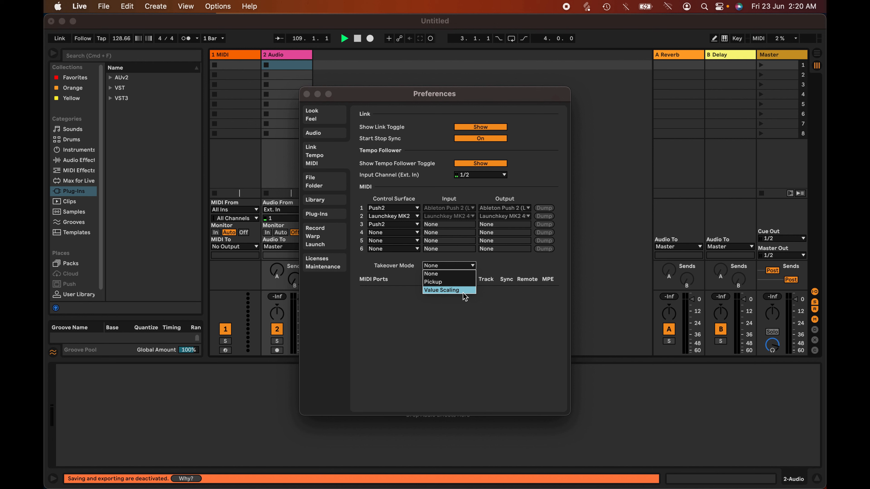
pyautogui.click(462, 316)
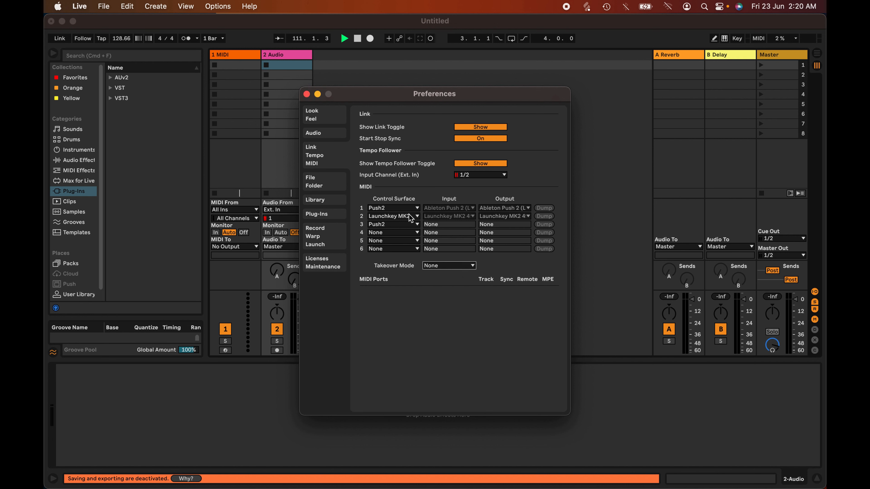
# - In the File Folder preferences, view the choosers for the sample editor and the temporary folder without changing either
pyautogui.click(329, 186)
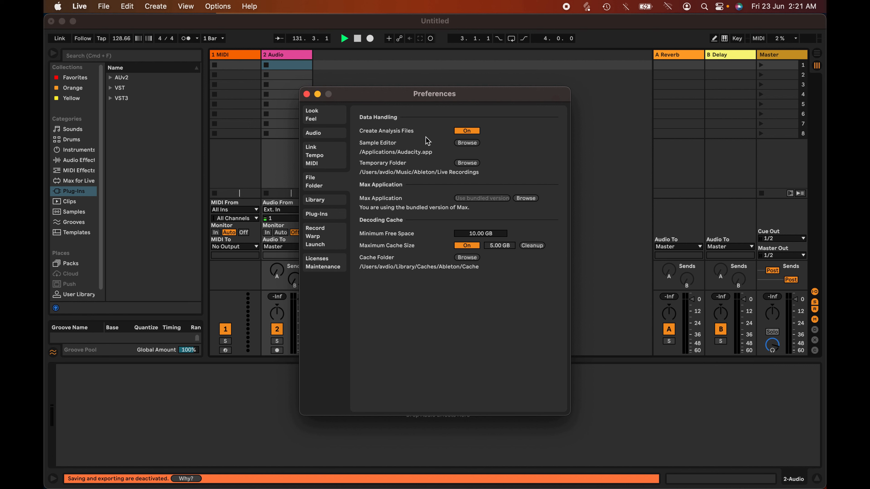
pyautogui.click(460, 145)
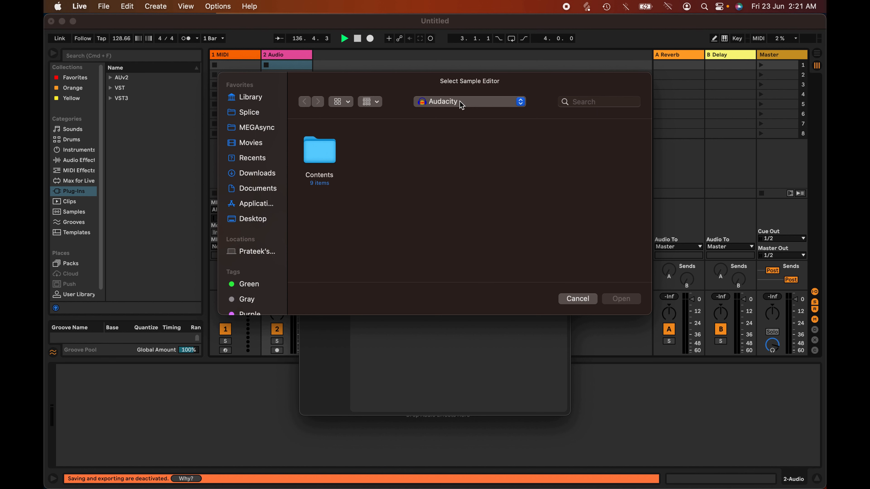
pyautogui.click(569, 302)
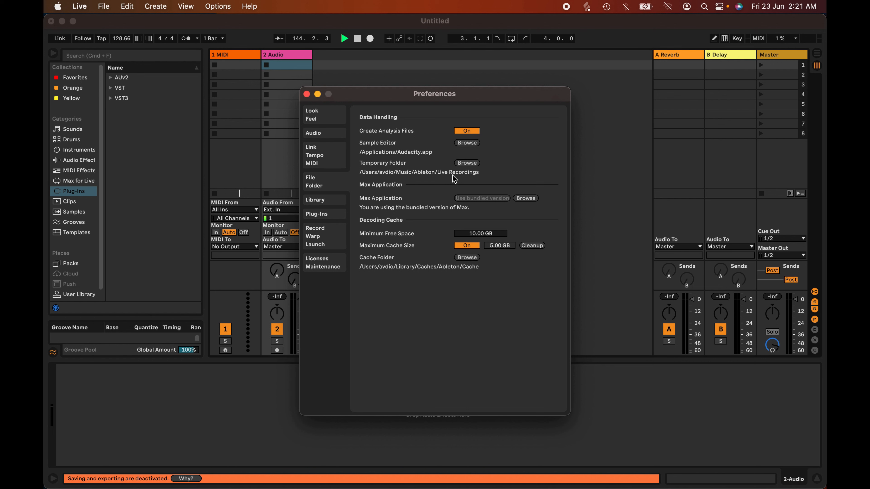
pyautogui.click(471, 164)
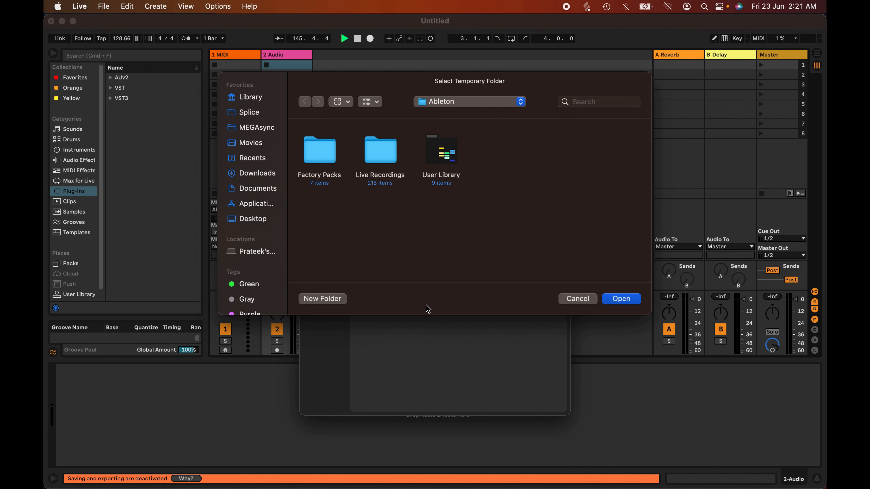
pyautogui.click(582, 299)
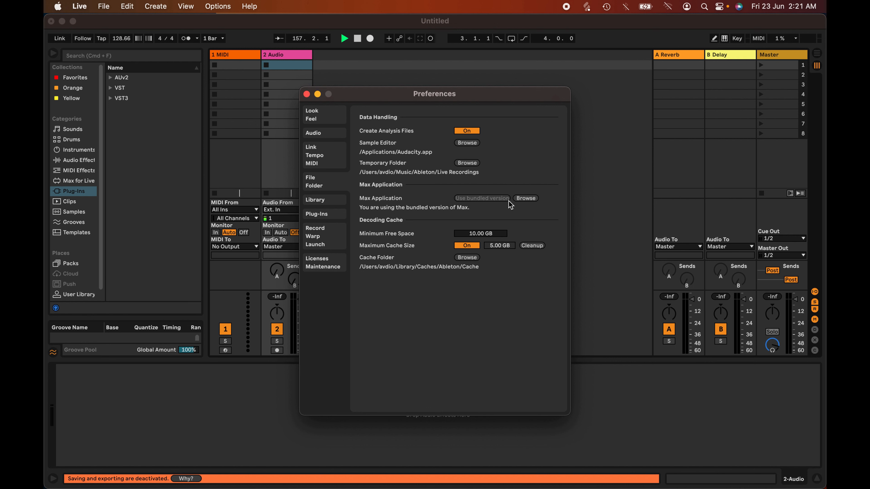
# - View the chooser for the Max application and cancel it, keeping the bundled version
pyautogui.click(519, 199)
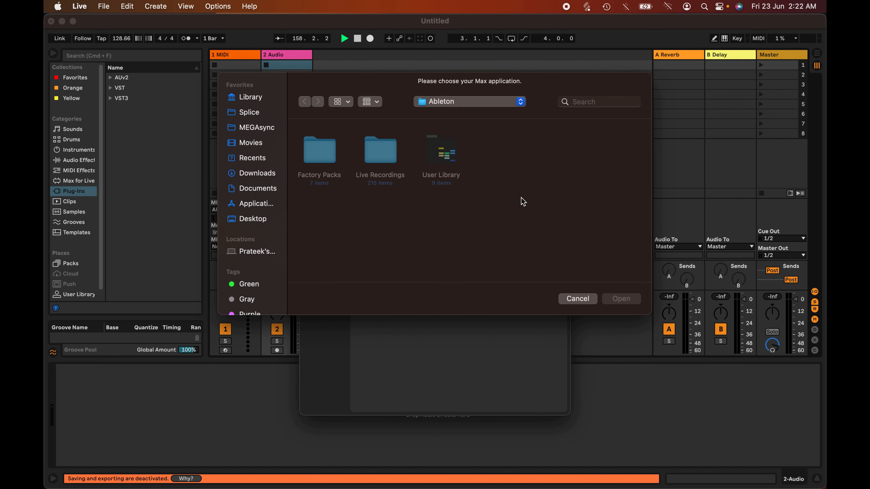
pyautogui.click(477, 105)
pyautogui.click(604, 146)
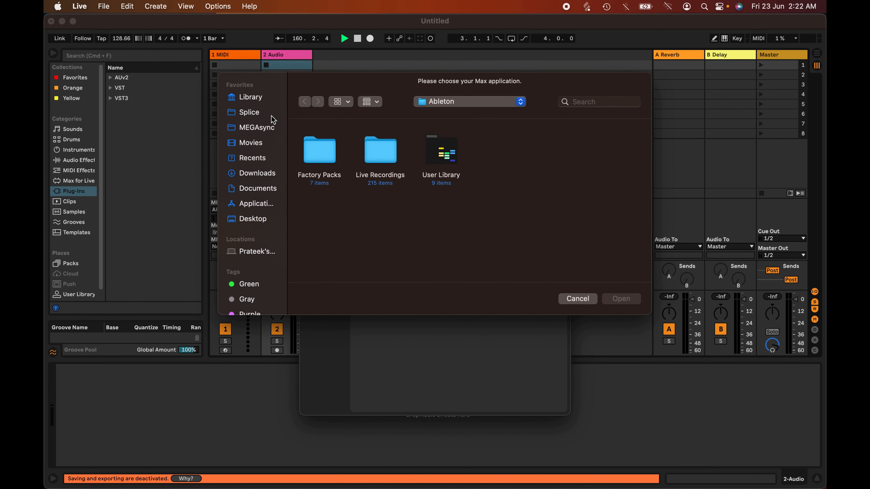
pyautogui.click(578, 300)
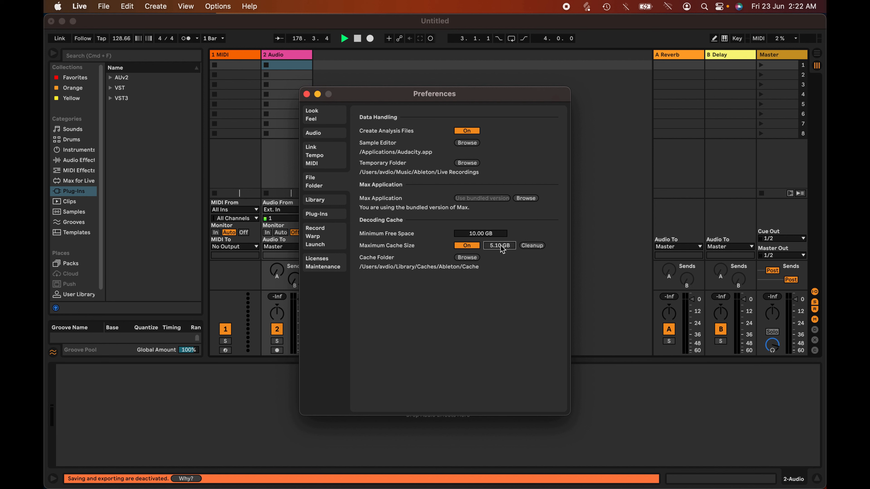
# - Set the maximum decoding cache size to 5.00 GB and view the cache folder chooser without changing the folder
pyautogui.moveTo(503, 245); pyautogui.dragTo(503, 245)
pyautogui.moveTo(499, 247); pyautogui.dragTo(500, 245)
pyautogui.click(470, 258)
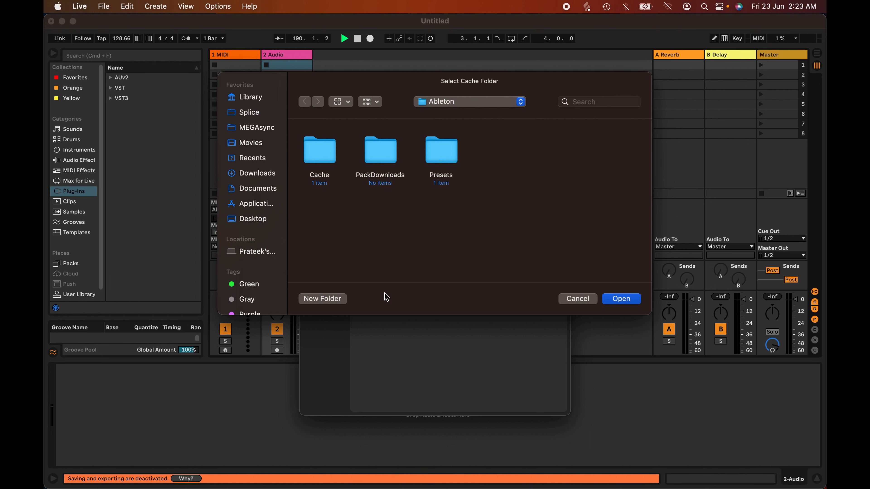
pyautogui.click(578, 299)
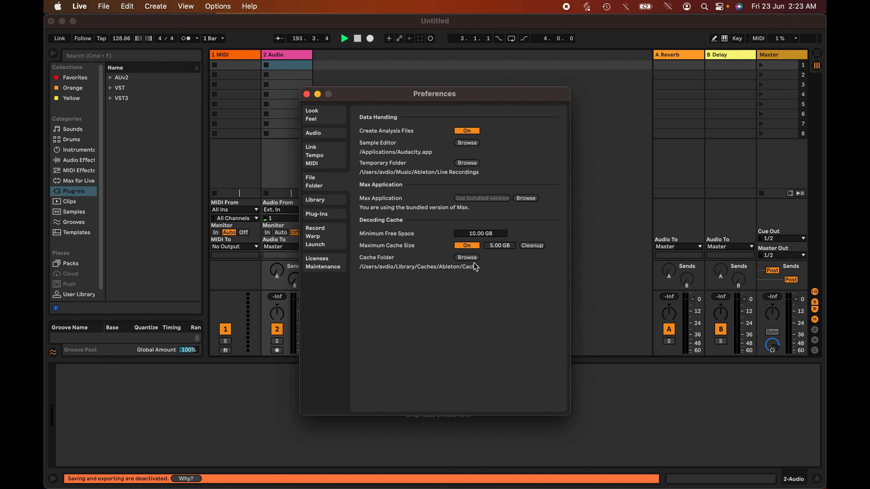
# - In the Library preferences, review the Collect Files on Export options and choose Always
pyautogui.click(327, 199)
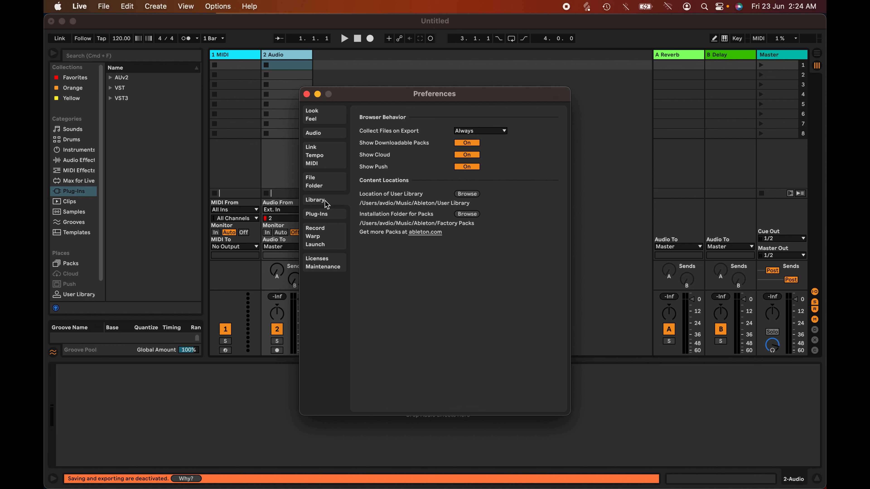
pyautogui.click(467, 128)
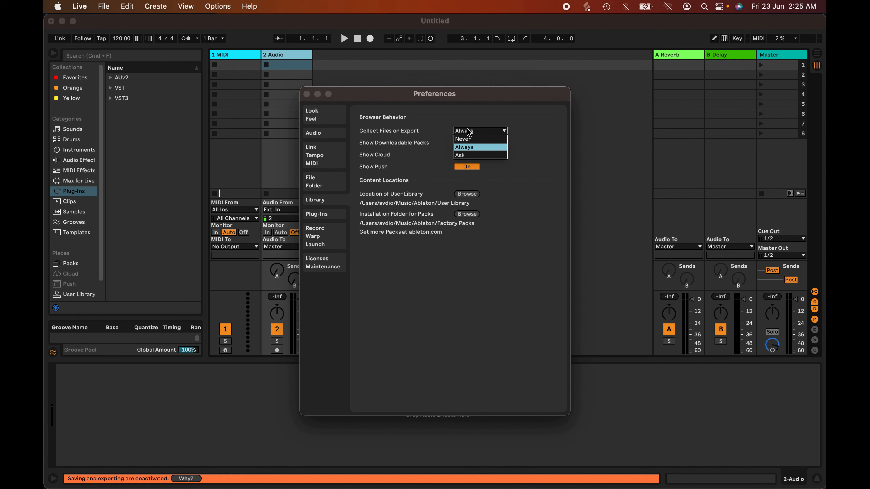
pyautogui.click(468, 129)
pyautogui.click(468, 129)
pyautogui.click(472, 147)
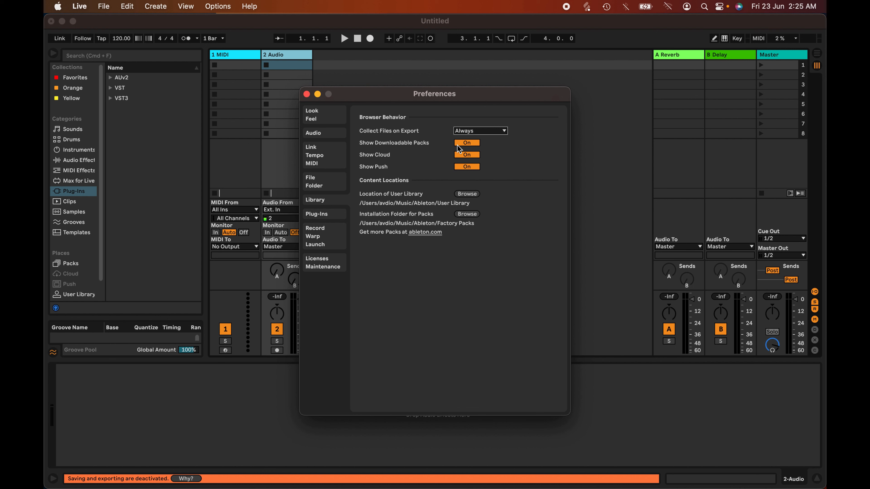
# - View the Packs place in the browser, select the downloadable Breakbeats pack, and return to the Library preferences
pyautogui.click(77, 265)
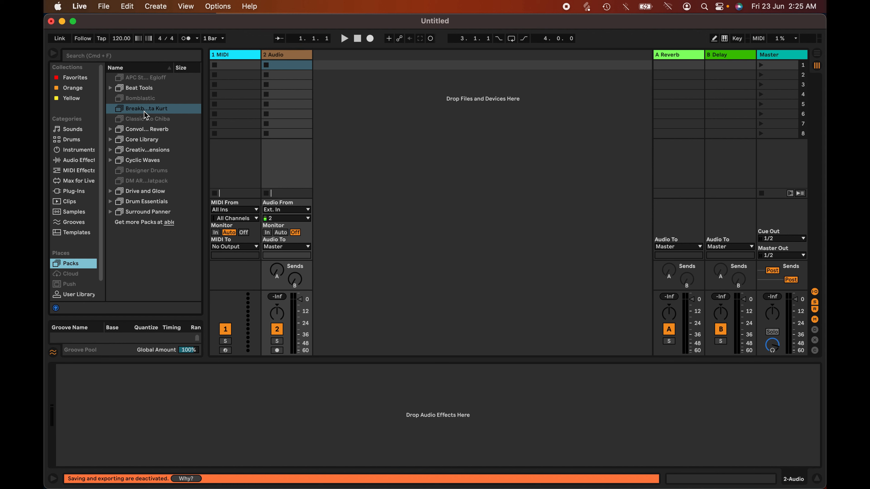
pyautogui.click(144, 112)
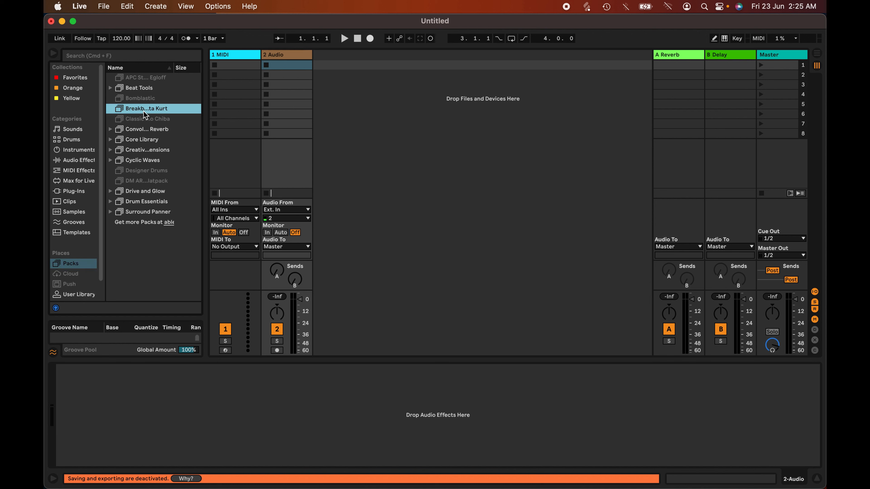
pyautogui.click(79, 6)
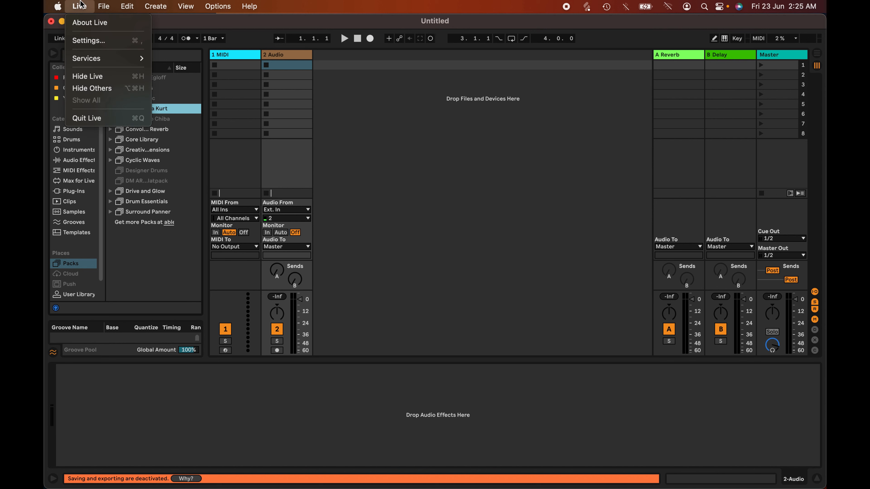
pyautogui.click(89, 41)
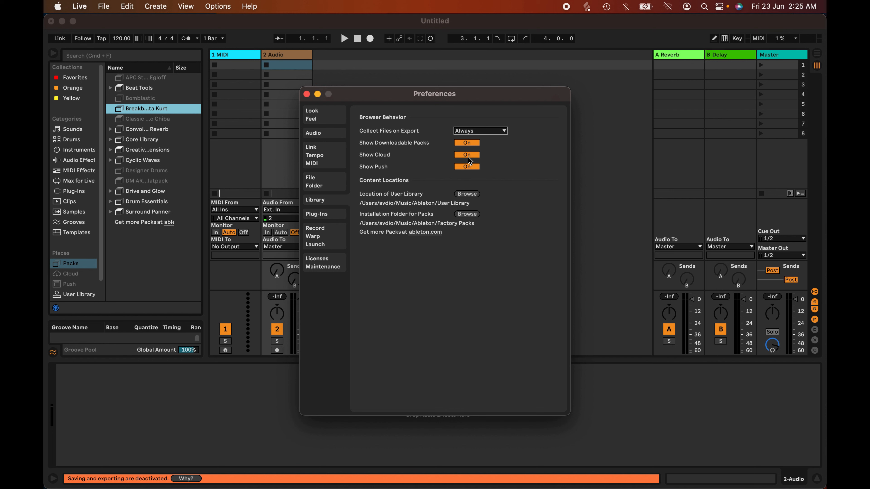
# - Close the preferences, view the Cloud place in the browser, and reopen the Library preferences
pyautogui.press('Escape')
pyautogui.click(70, 274)
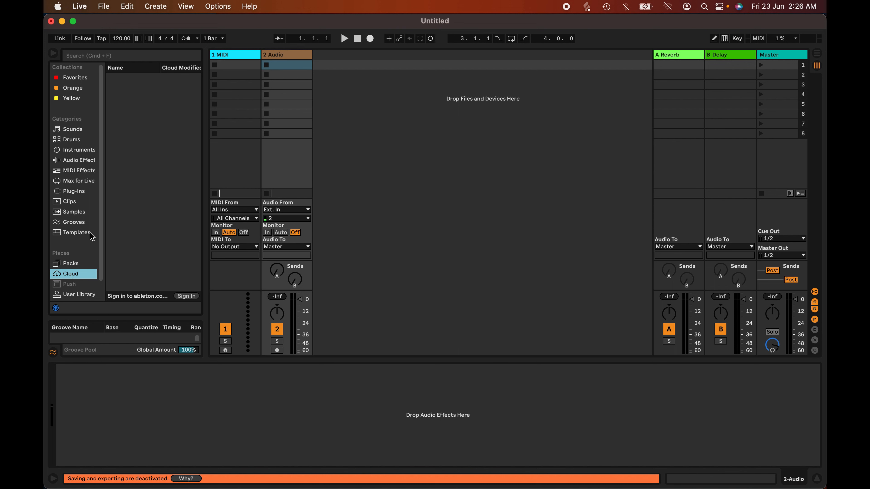
pyautogui.click(80, 7)
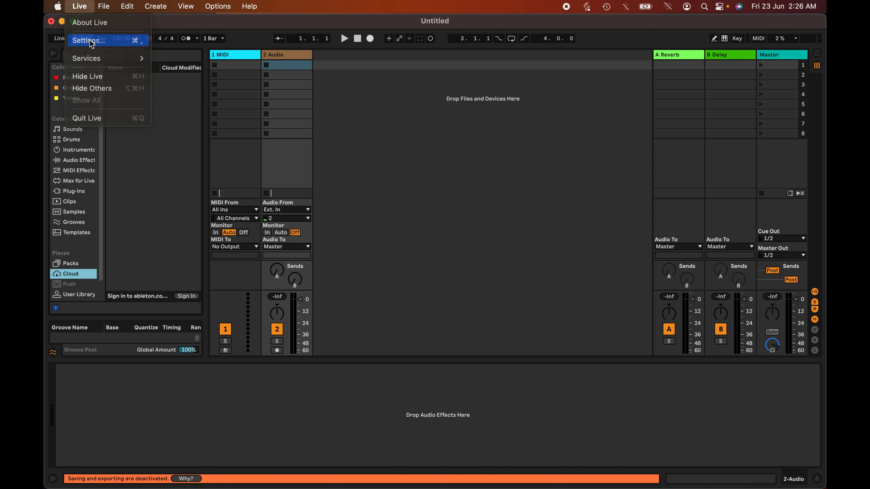
pyautogui.click(88, 40)
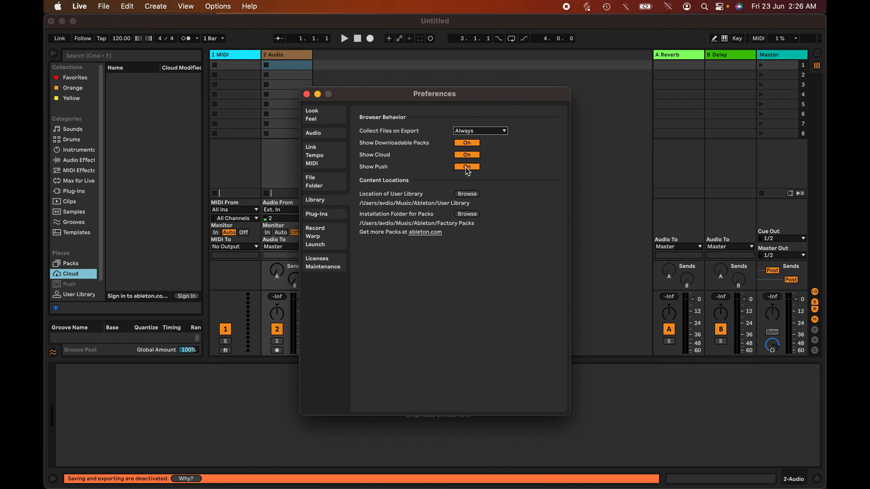
# - Close the preferences, view the Push place in the browser, and return to the Library preferences
pyautogui.press('Escape')
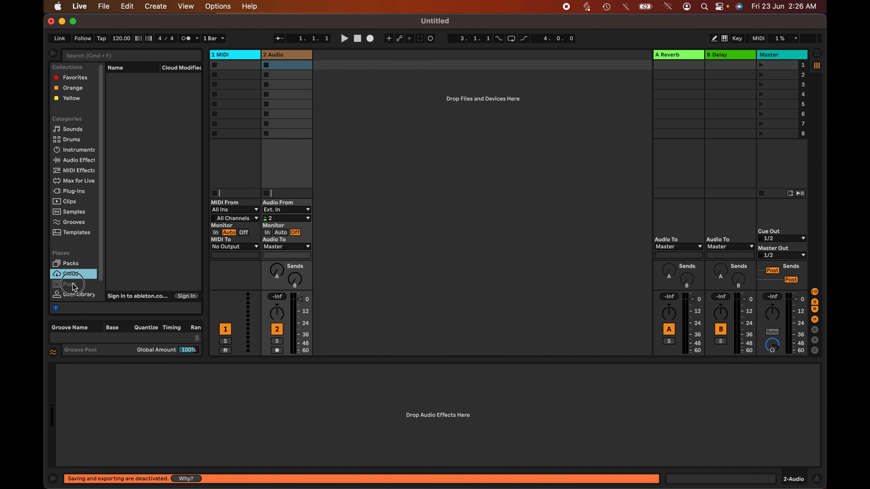
pyautogui.click(73, 284)
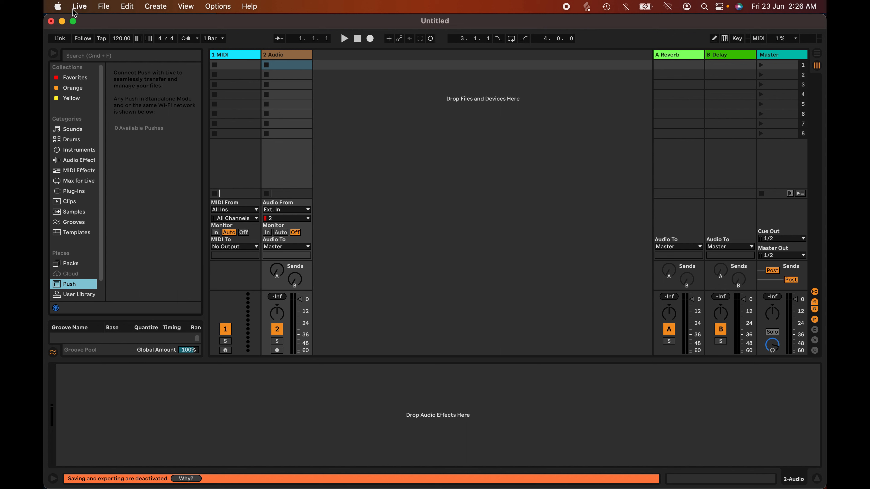
pyautogui.click(79, 7)
pyautogui.click(93, 40)
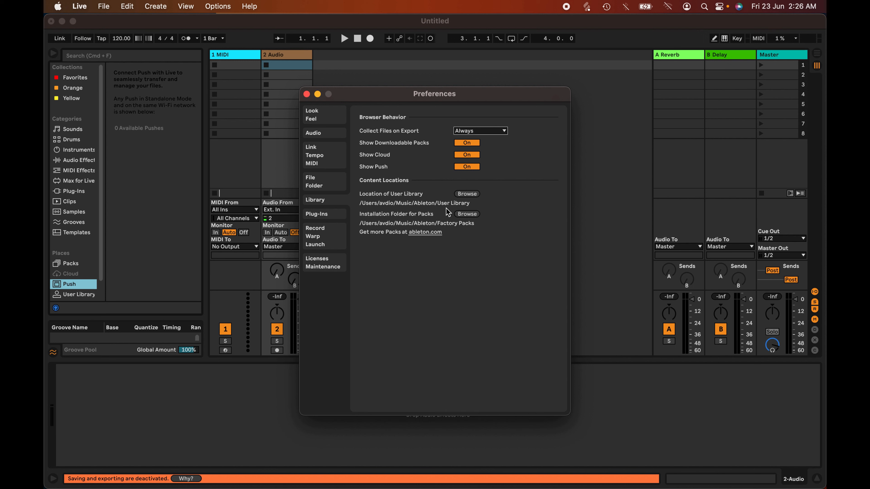
# - View the folder choosers for the User Library location and the Packs installation folder, cancelling both
pyautogui.click(468, 196)
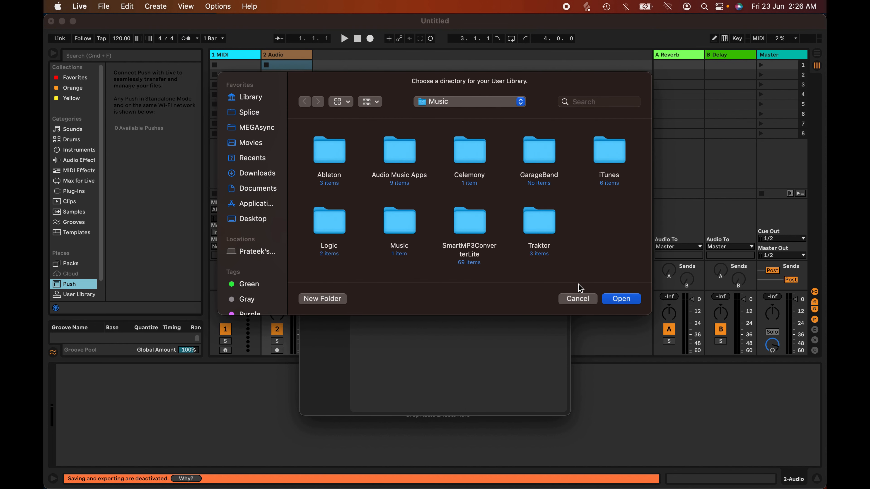
pyautogui.click(589, 299)
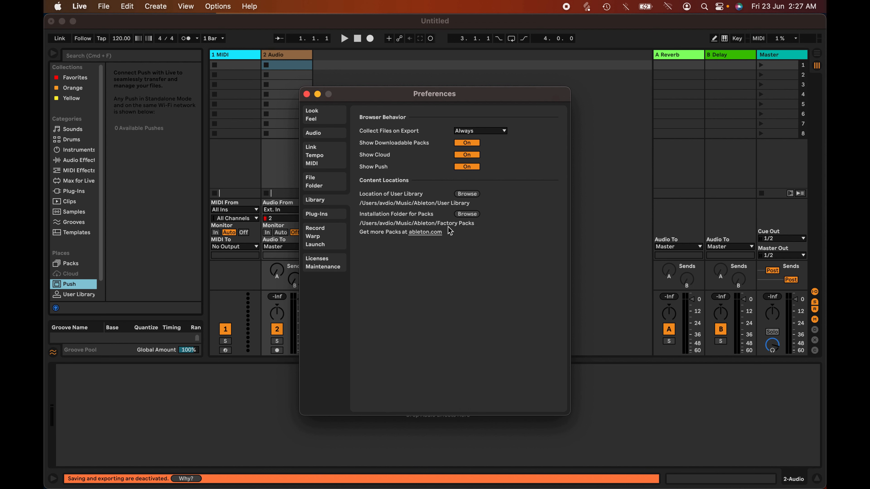
pyautogui.click(472, 214)
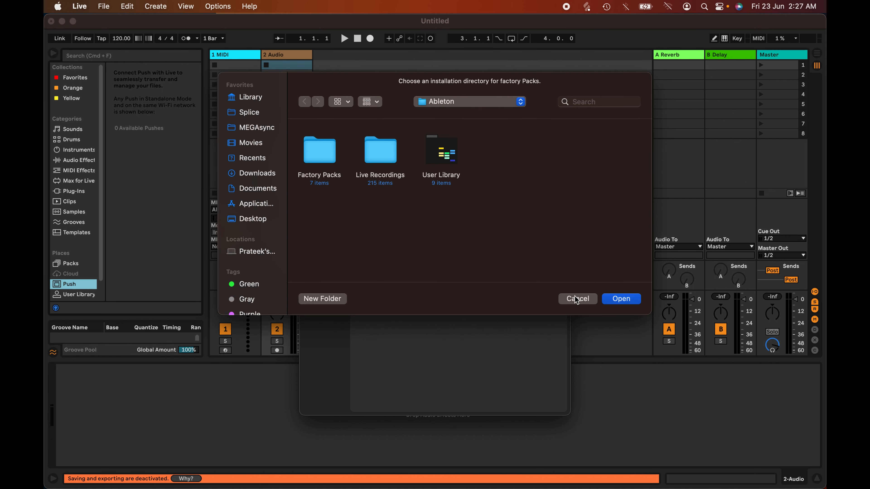
pyautogui.click(582, 302)
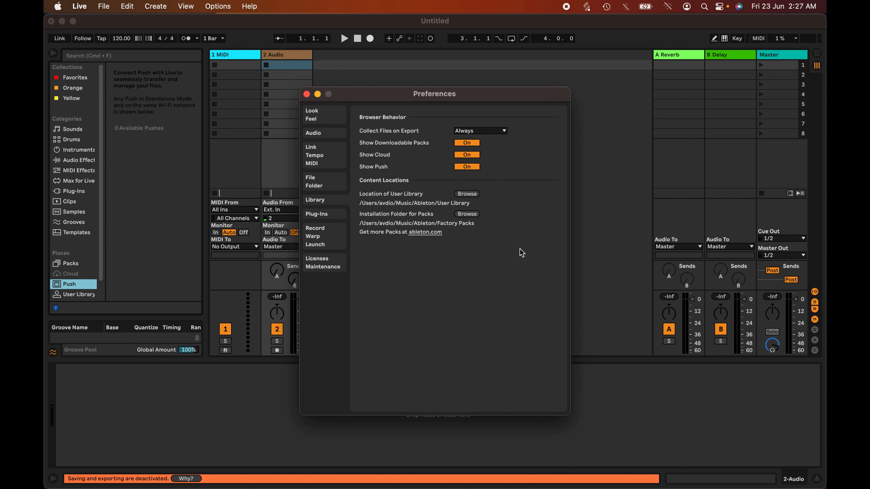
# - Rescan the plug-ins from the Plug-Ins preferences, view the browser's Plug-Ins category, and reopen the preferences
pyautogui.click(333, 213)
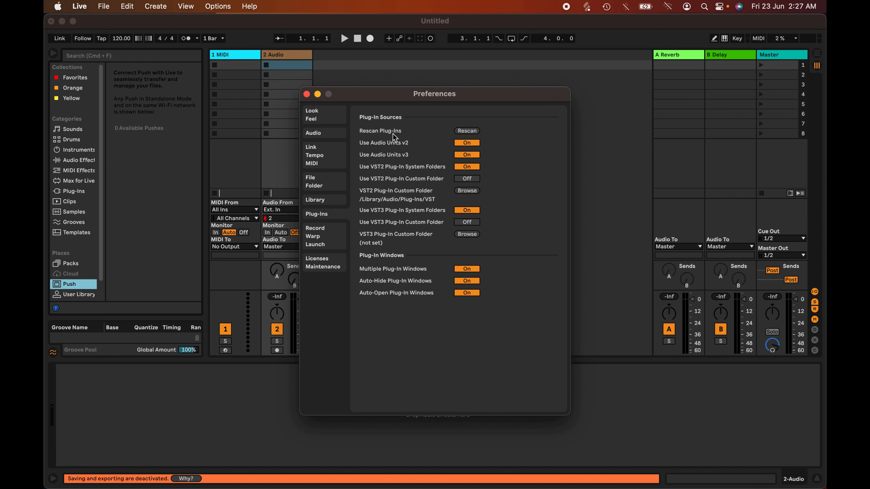
pyautogui.click(467, 131)
pyautogui.click(153, 190)
pyautogui.click(74, 191)
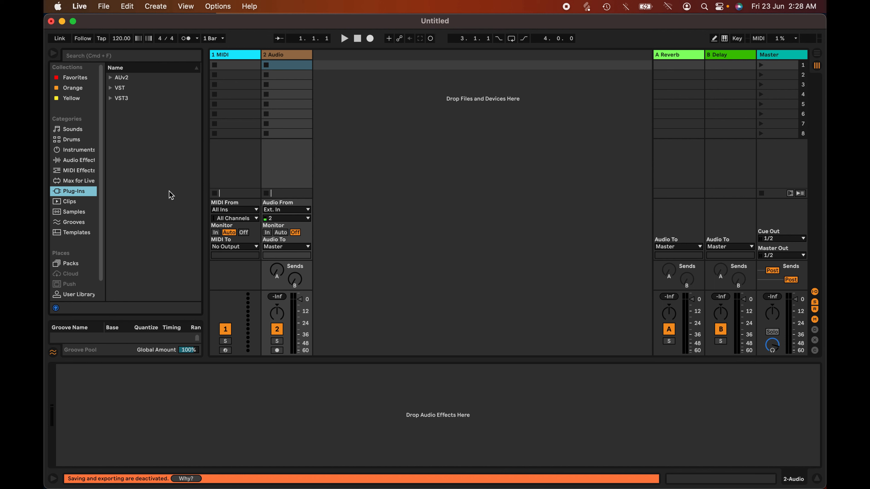
pyautogui.click(79, 6)
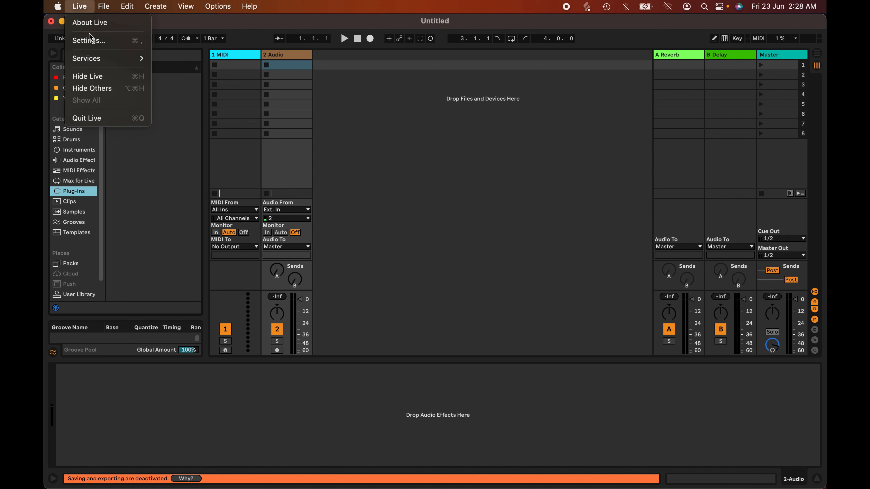
pyautogui.click(92, 42)
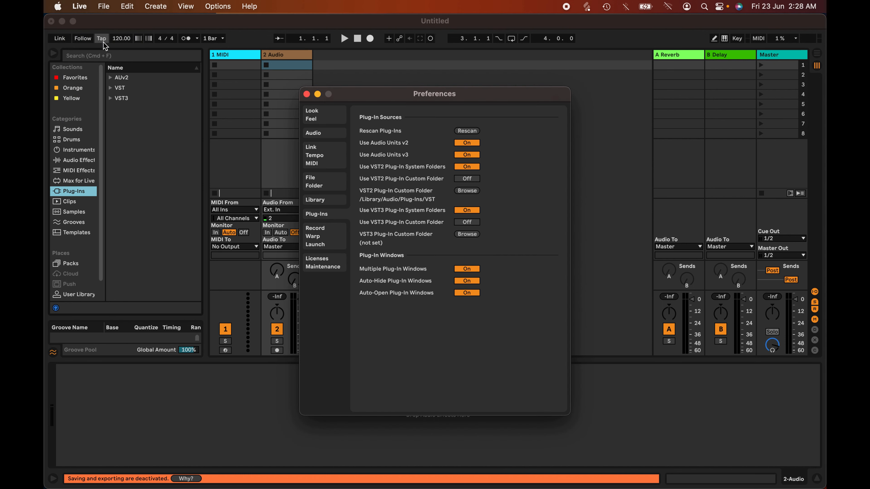
# - Rescan the plug-ins again and view the VST2 and VST3 custom folder choosers without changing either folder
pyautogui.click(466, 131)
pyautogui.click(474, 192)
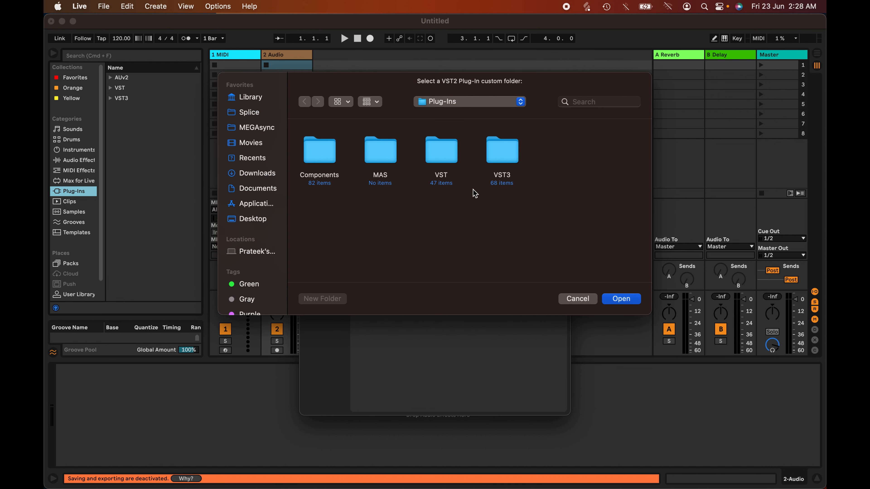
pyautogui.click(579, 299)
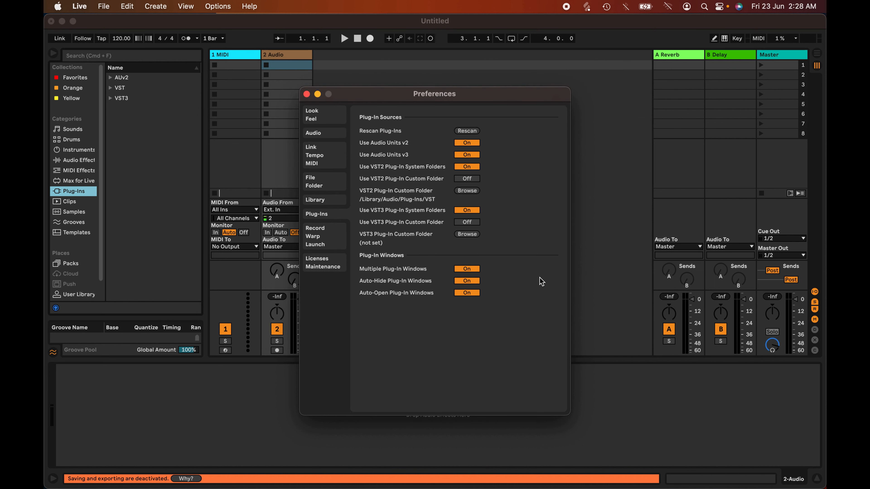
pyautogui.click(468, 234)
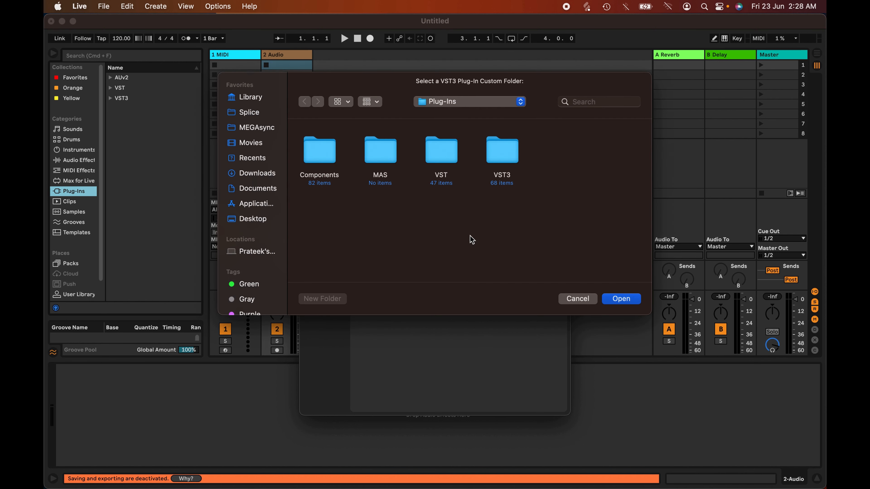
pyautogui.click(576, 300)
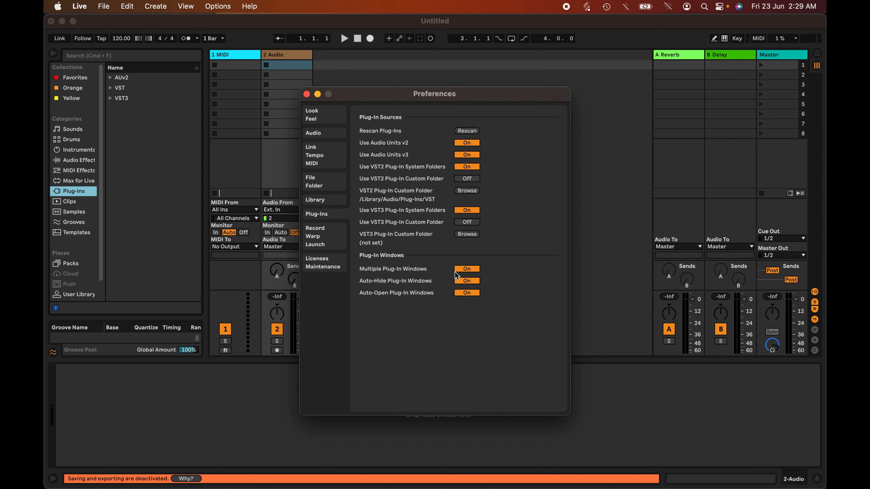
# - Load the 8BitShaper and DimensionExpander VST plug-ins onto the 2 Audio track and adjust 8BitShaper's pre-gain and pre-pan sliders
pyautogui.click(254, 165)
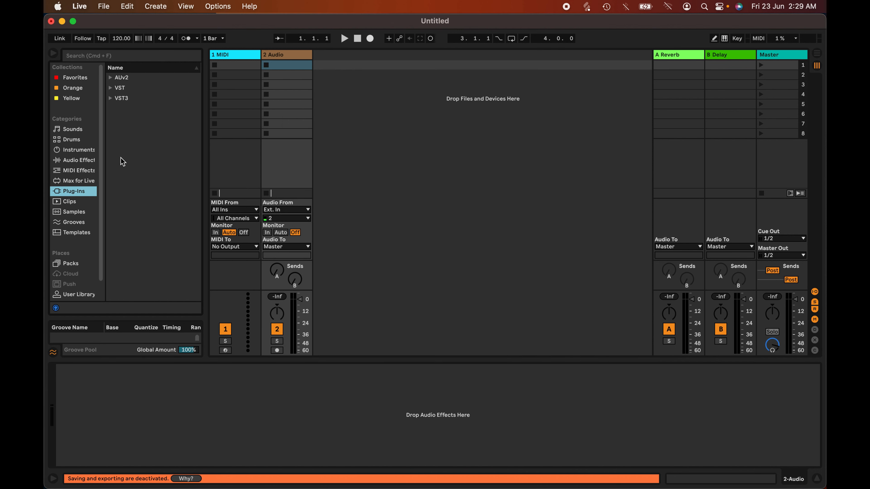
pyautogui.click(111, 88)
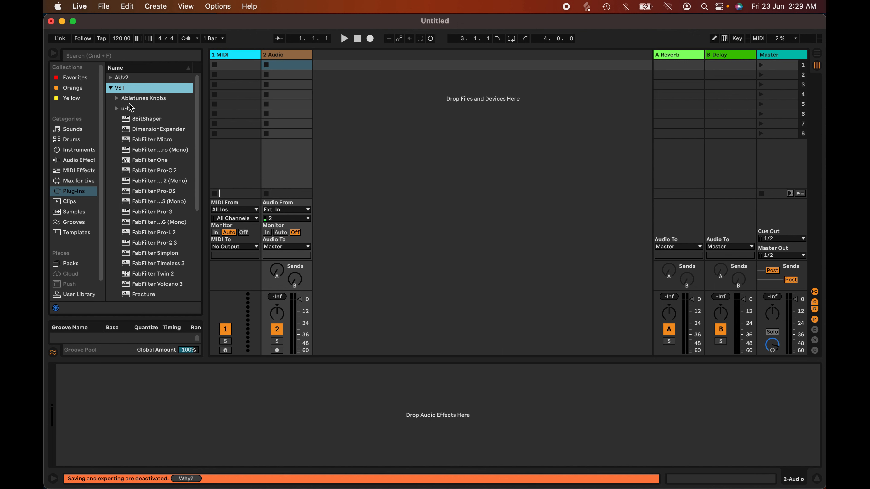
pyautogui.doubleClick(137, 121)
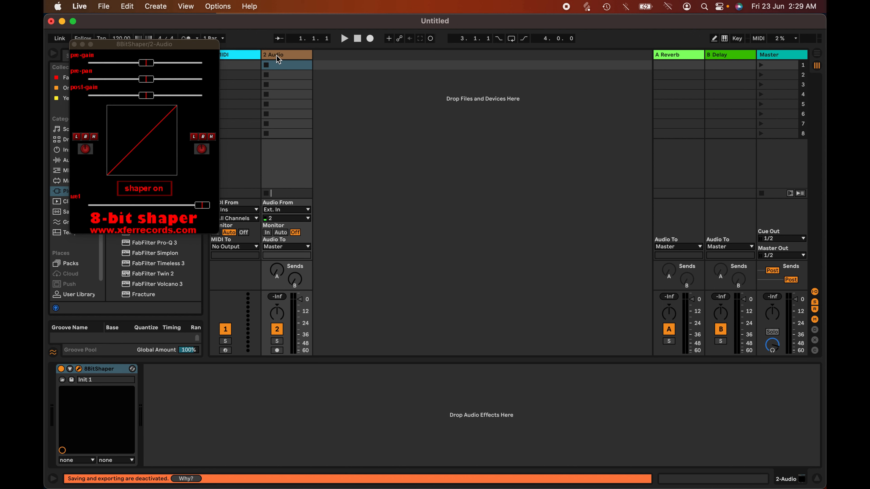
pyautogui.moveTo(140, 45); pyautogui.dragTo(346, 55)
pyautogui.doubleClick(158, 129)
pyautogui.moveTo(319, 82); pyautogui.dragTo(321, 101)
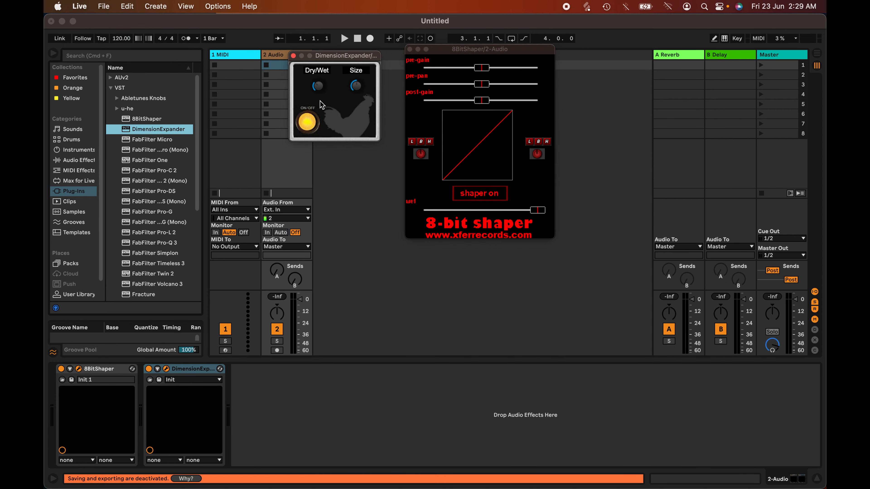
pyautogui.moveTo(482, 68); pyautogui.dragTo(500, 87)
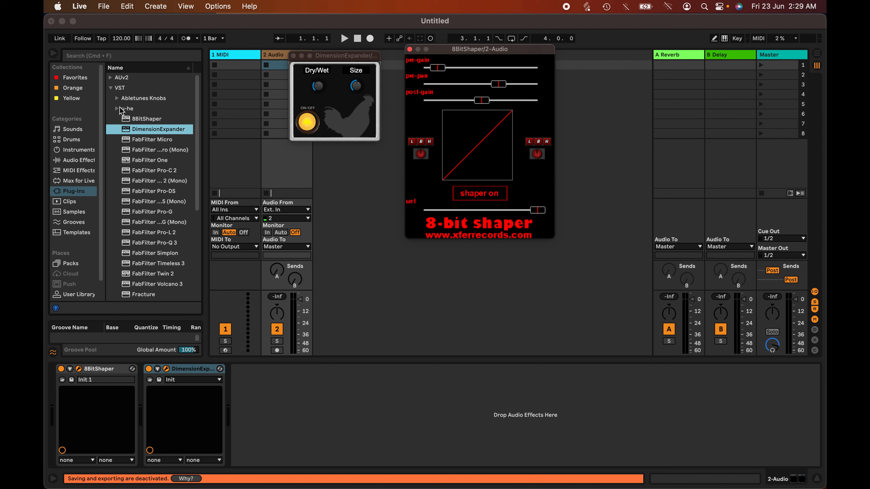
# - Reopen the Plug-Ins preferences and move the 8BitShaper and DimensionExpander windows clear of them
pyautogui.click(79, 7)
pyautogui.click(97, 46)
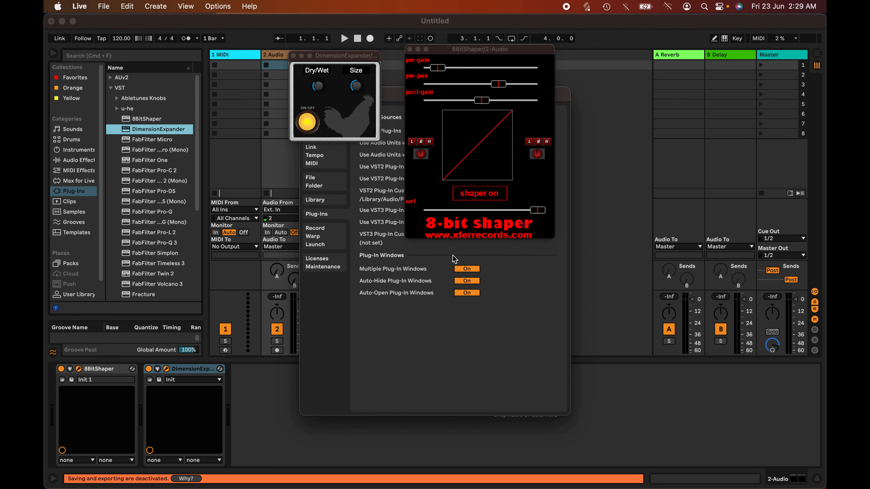
pyautogui.moveTo(437, 55); pyautogui.dragTo(655, 56)
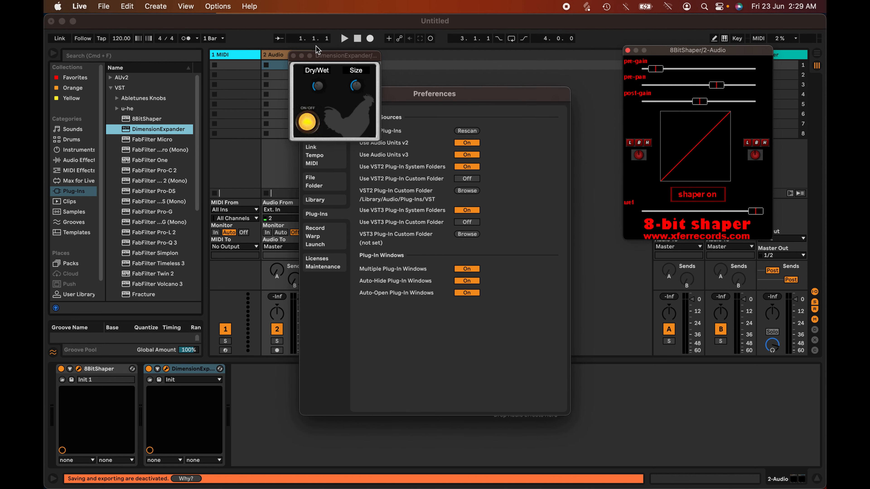
pyautogui.moveTo(324, 57); pyautogui.dragTo(218, 55)
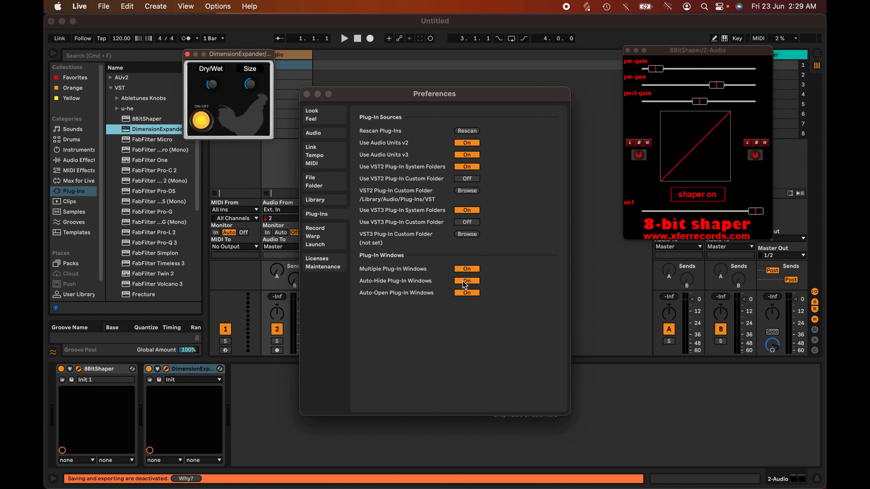
# - Demonstrate Auto-Hide Plug-In Windows by selecting the 1 MIDI track and reselecting 2 Audio, and return to the Plug-Ins preferences
pyautogui.click(295, 57)
pyautogui.doubleClick(289, 56)
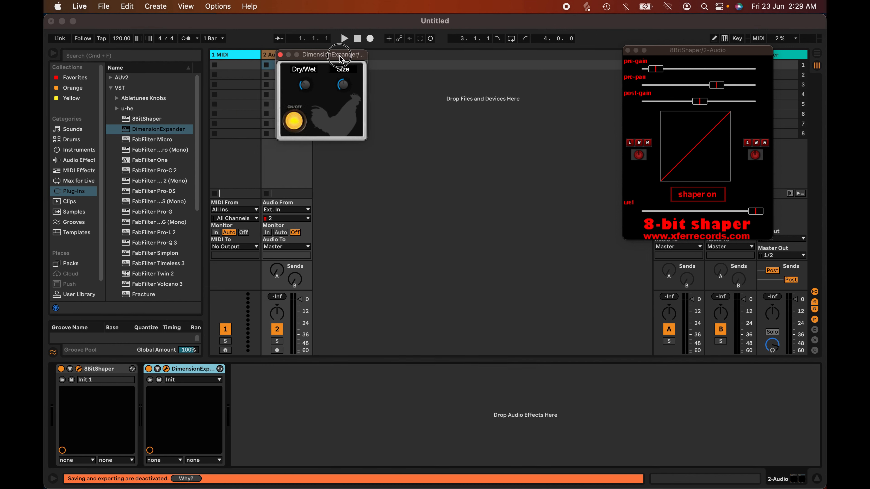
pyautogui.click(235, 56)
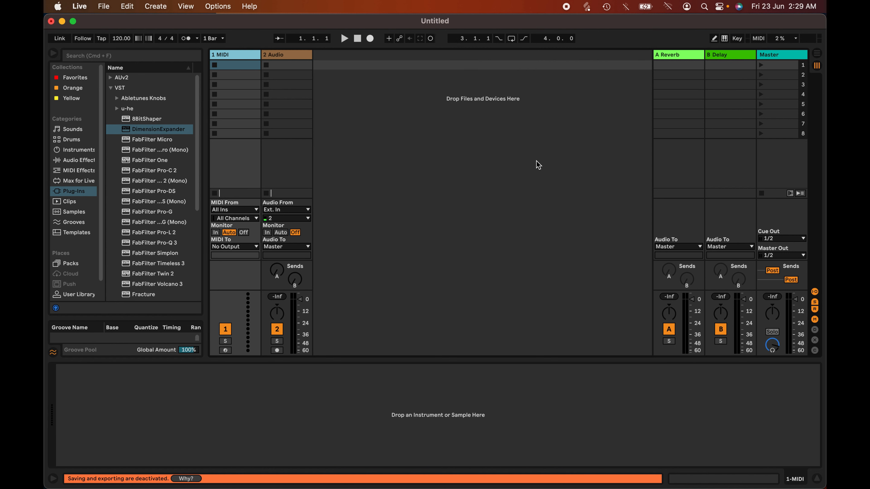
pyautogui.click(296, 58)
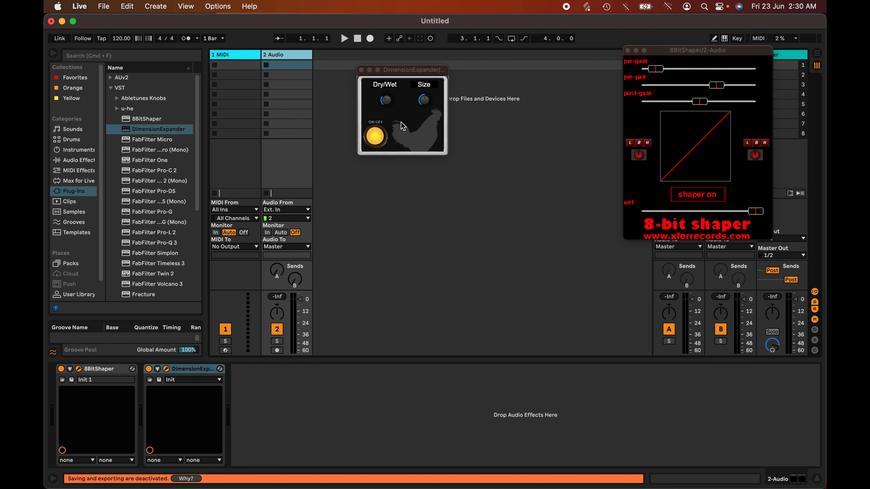
pyautogui.click(80, 6)
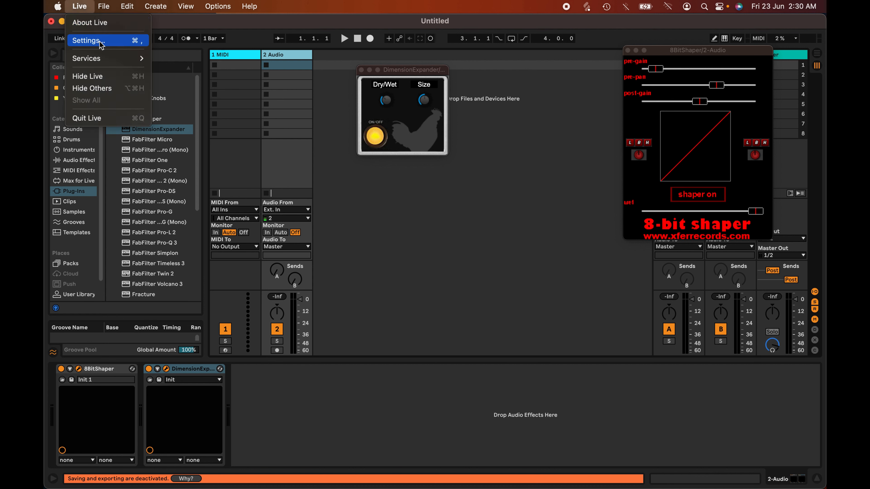
pyautogui.click(89, 38)
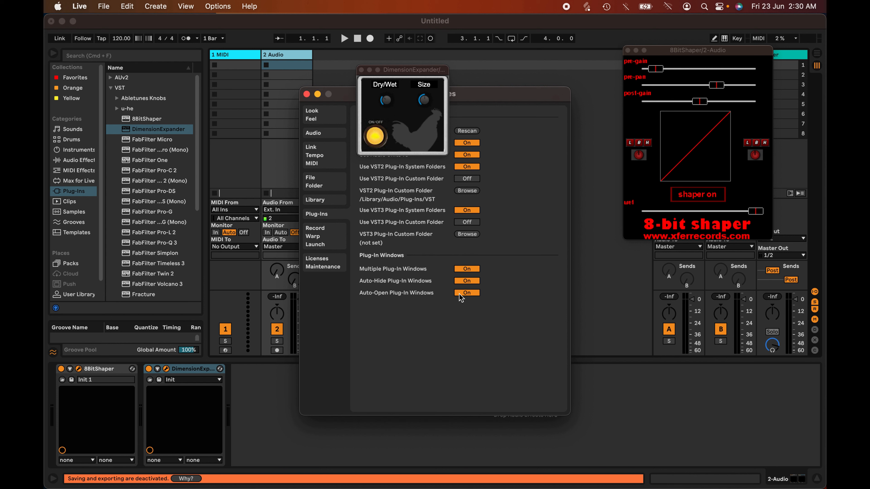
# - Load another 8BitShaper onto the 2 Audio track to demonstrate Auto-Open Plug-In Windows, and close all the open plug-in windows
pyautogui.click(138, 166)
pyautogui.doubleClick(147, 119)
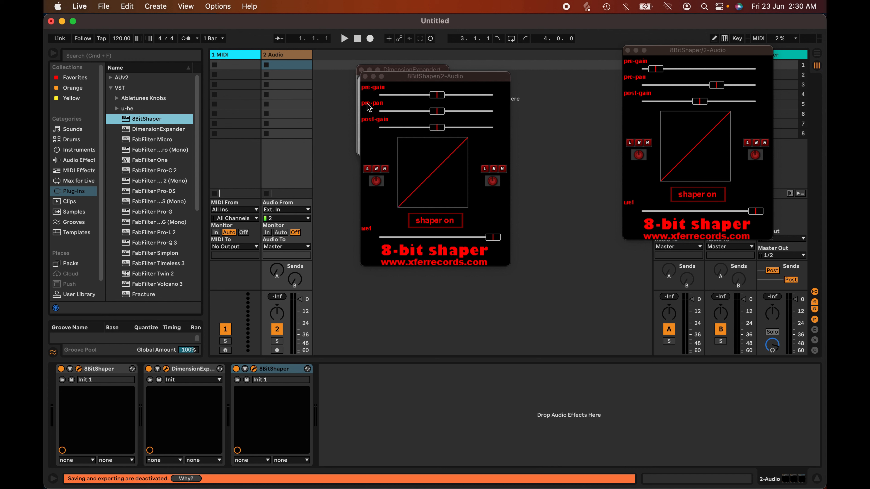
pyautogui.click(365, 76)
pyautogui.click(362, 70)
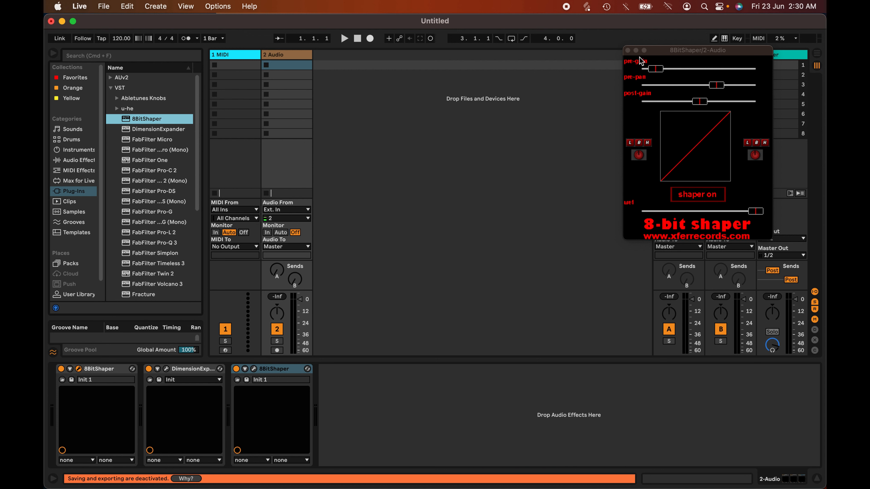
pyautogui.click(627, 51)
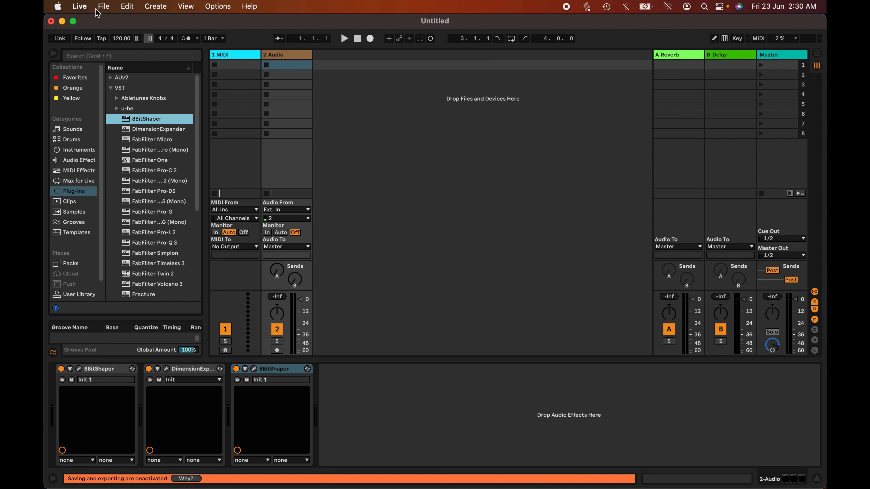
# - Turn off Auto-Open Plug-In Windows in the Plug-Ins preferences
pyautogui.click(80, 6)
pyautogui.click(88, 40)
pyautogui.click(460, 293)
# - Load one more 8BitShaper onto the 2 Audio track and open its plug-in window manually
pyautogui.click(176, 159)
pyautogui.doubleClick(153, 118)
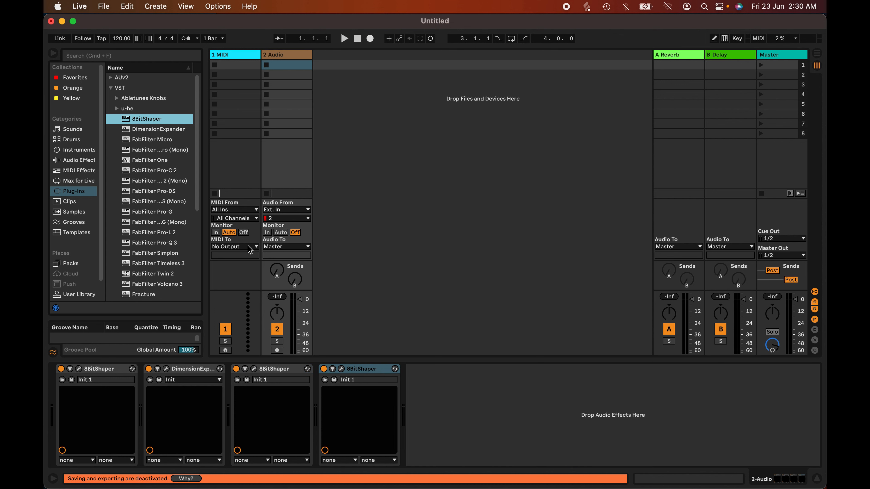
pyautogui.click(342, 369)
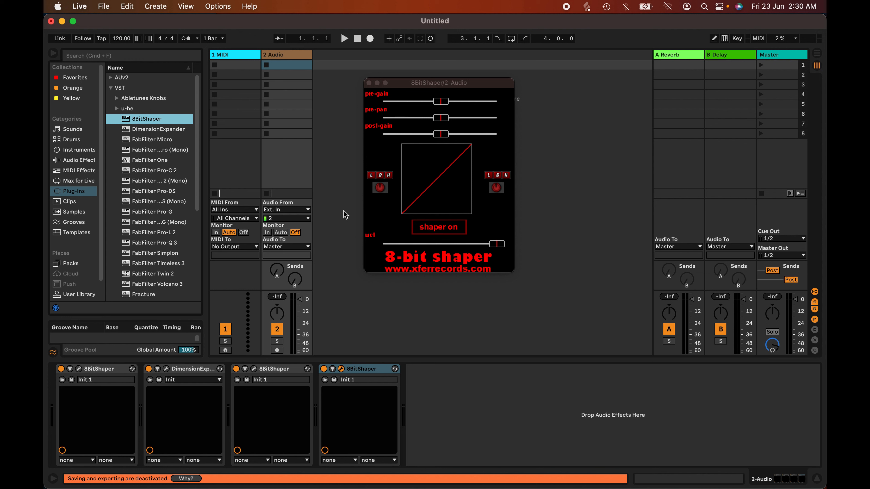
# - Select all the 8BitShaper and DimensionExpander devices on the 2 Audio track and delete them
pyautogui.click(438, 387)
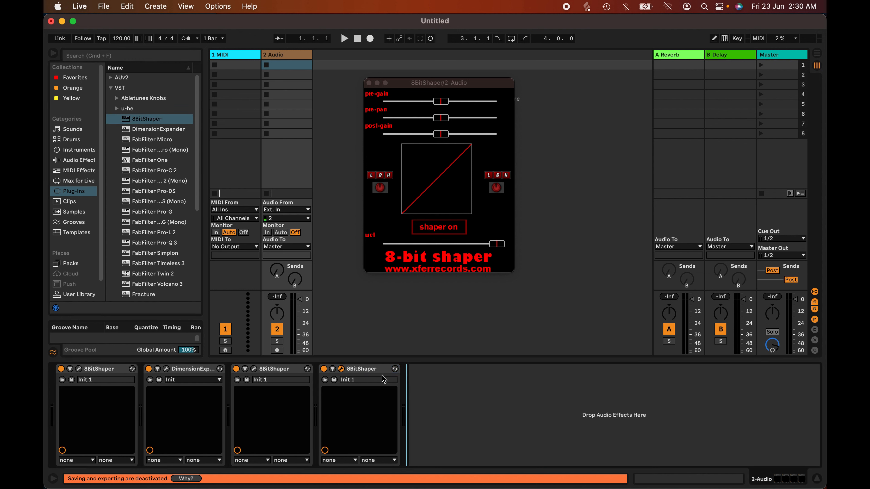
pyautogui.click(377, 369)
pyautogui.hotkey('shift', 'Left')
pyautogui.hotkey('shift', 'Left')
pyautogui.hotkey('shift', 'Left')
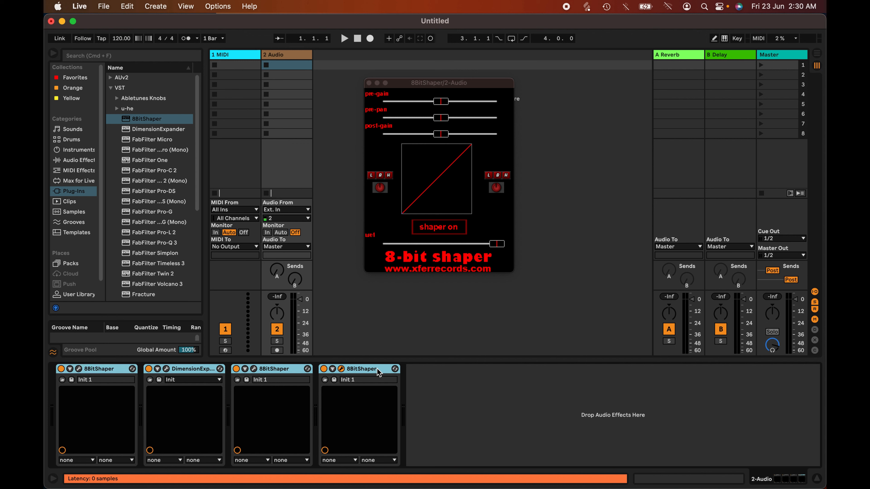
pyautogui.press('Delete')
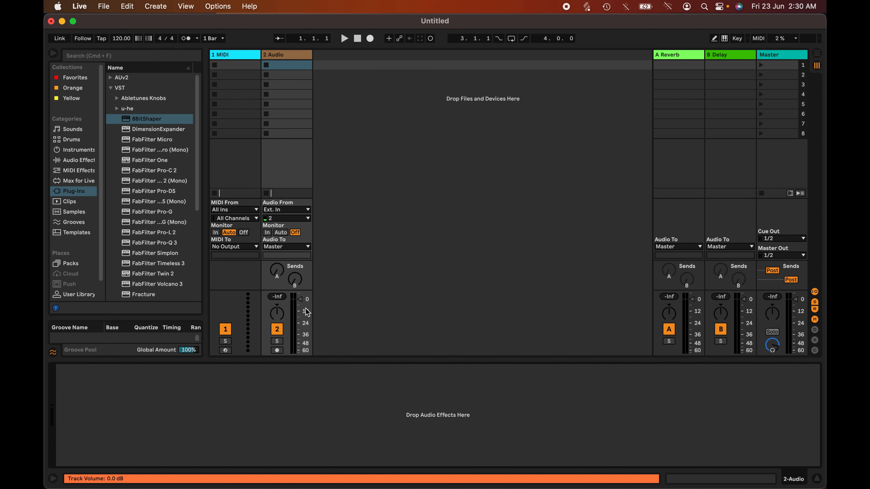